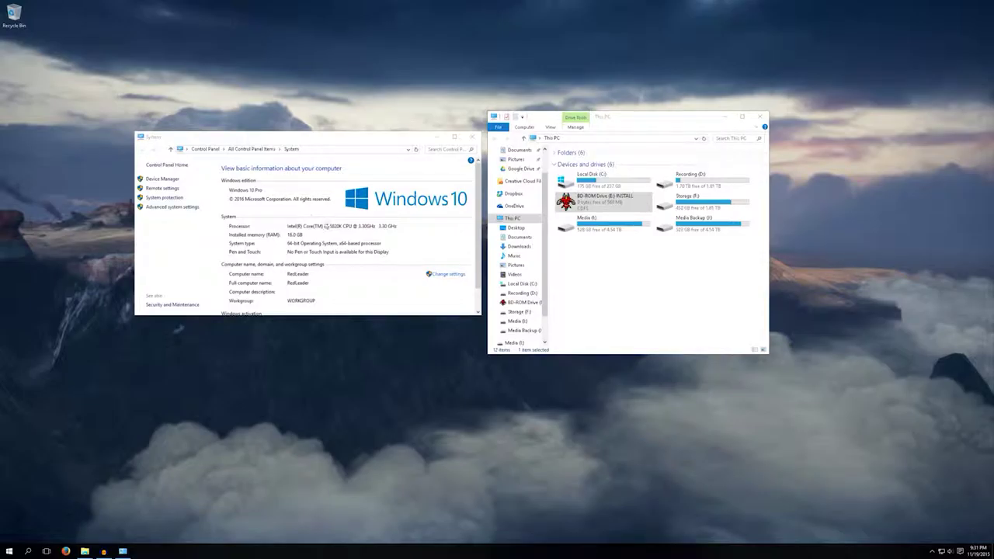
Step: Launch Diablo II setup from the BD-ROM drive (E:), allow it to make changes, choose Full Install and accept the license agreement
click(566, 204)
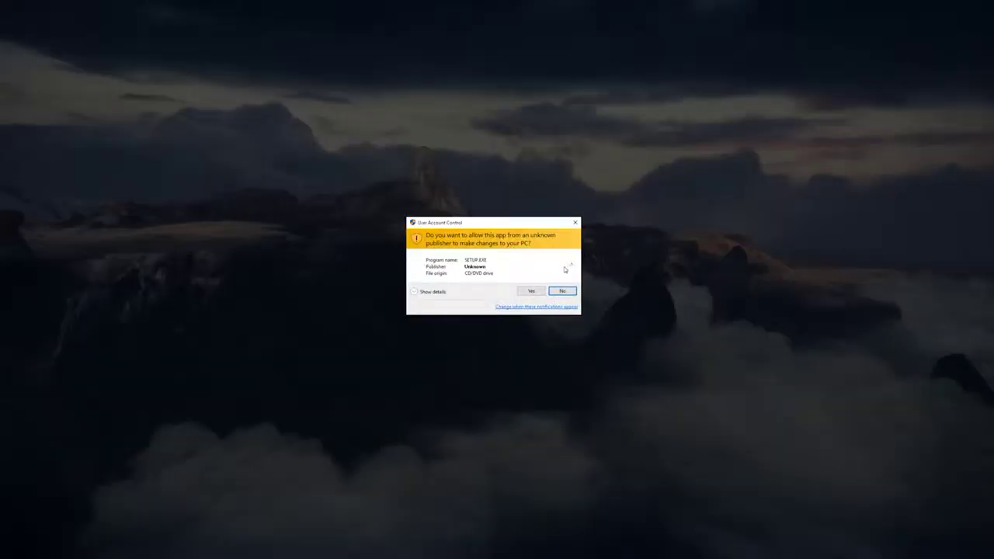
click(532, 291)
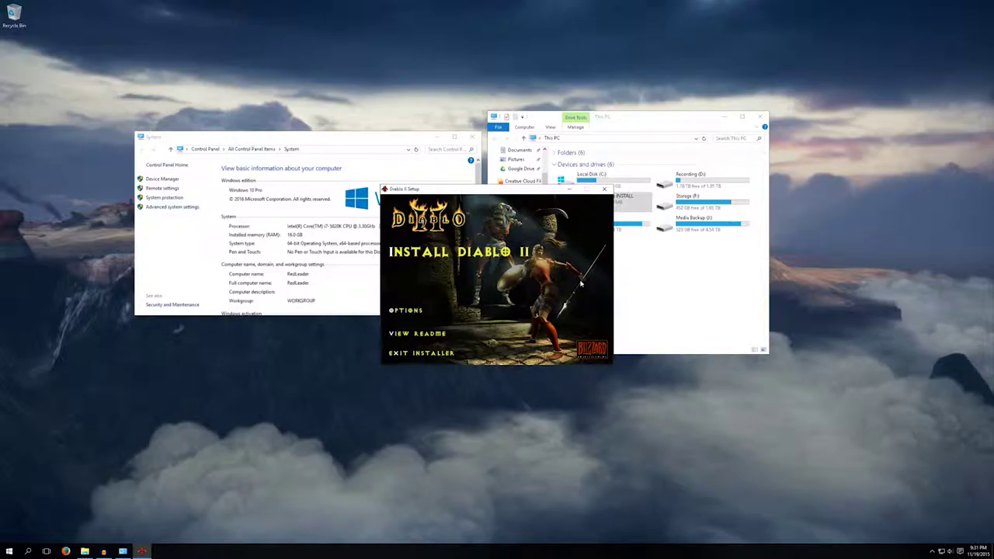
click(420, 256)
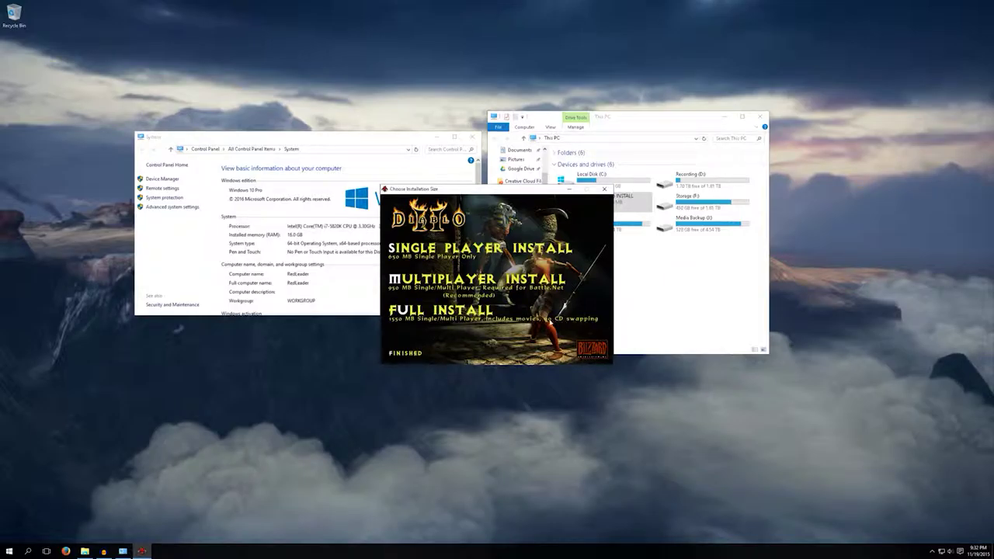
click(458, 312)
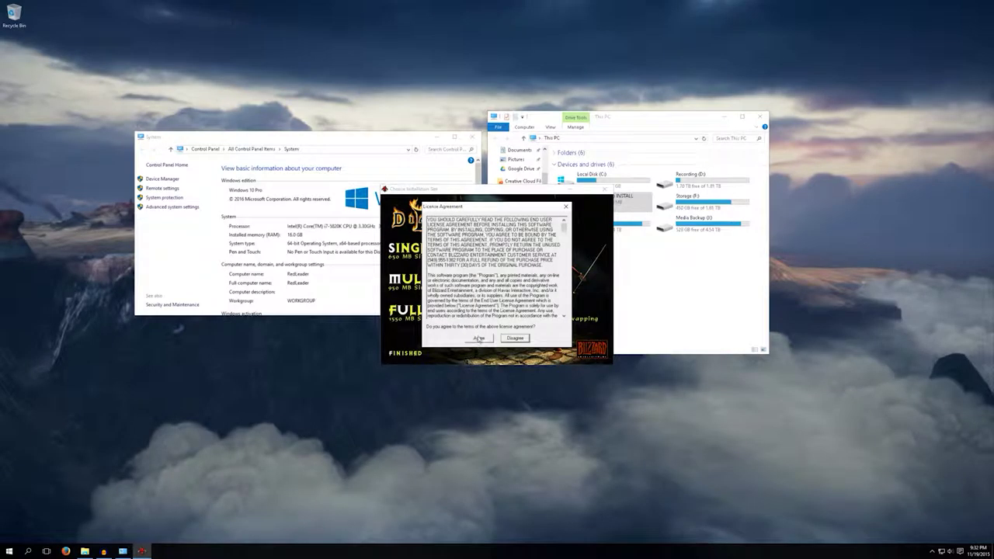
click(479, 338)
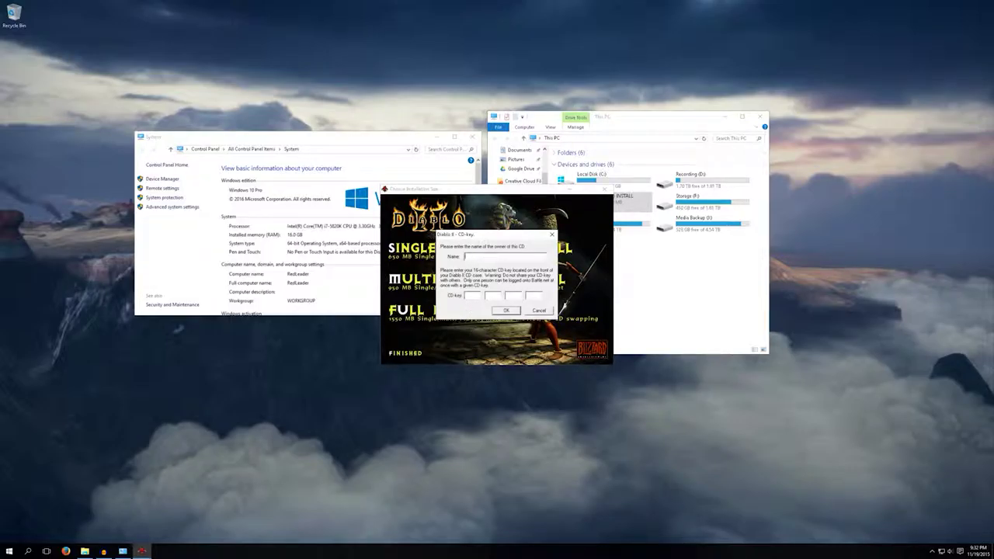
Step: Enter the CD owner's name and the CD key, and install to the default directory with a desktop shortcut
text(Chronno S. Trigger)
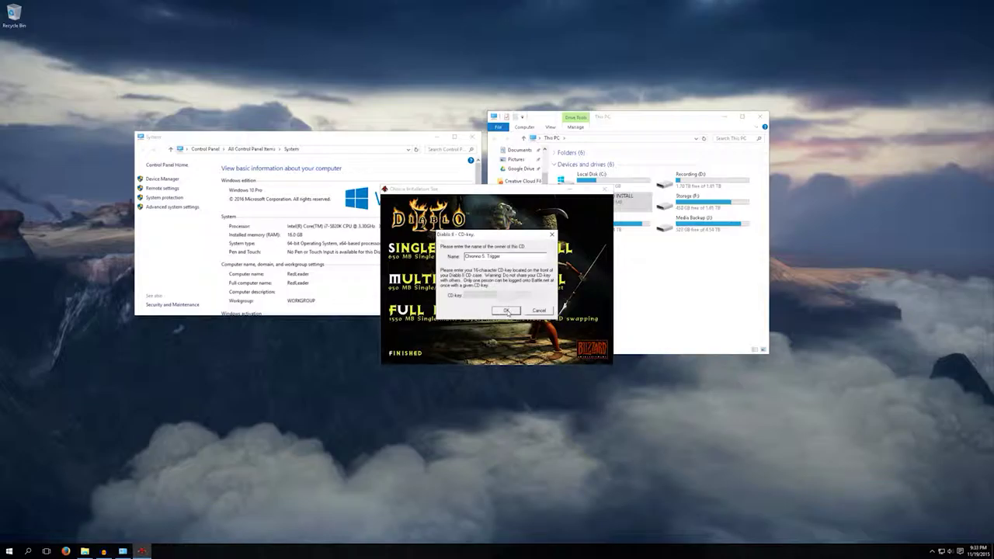
click(505, 310)
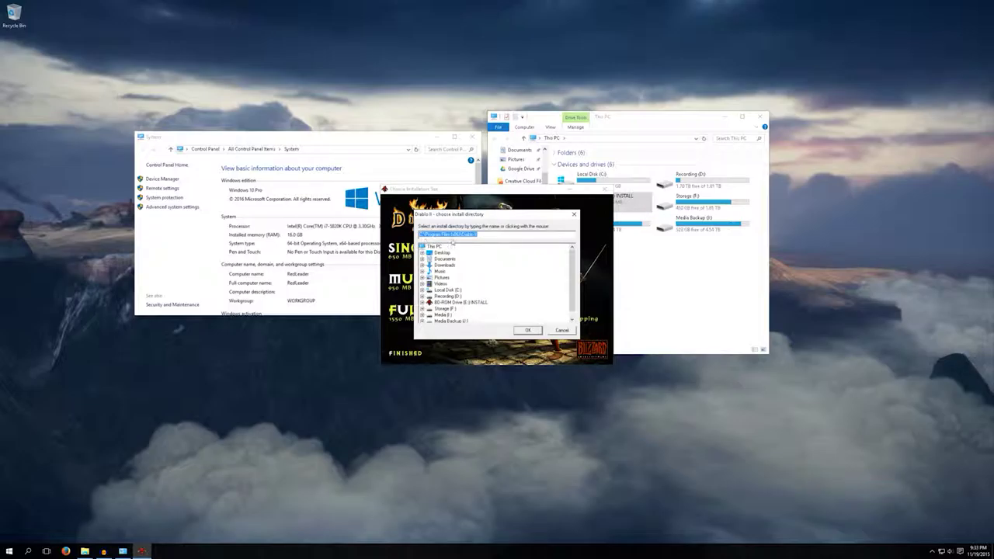
click(531, 332)
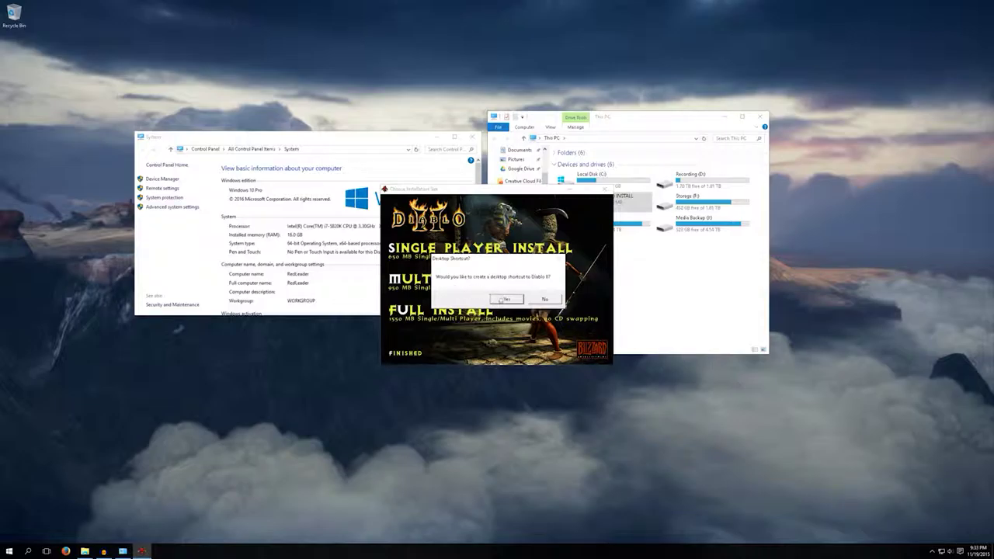
click(506, 300)
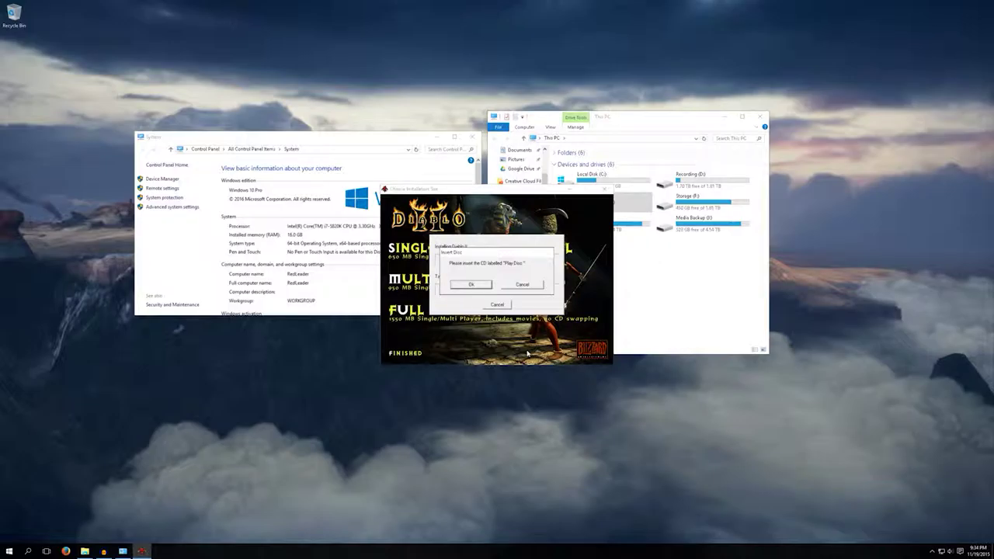
Step: Confirm each requested disc change, from the Play Disc through to the Install Disc, to continue copying the game files
click(477, 287)
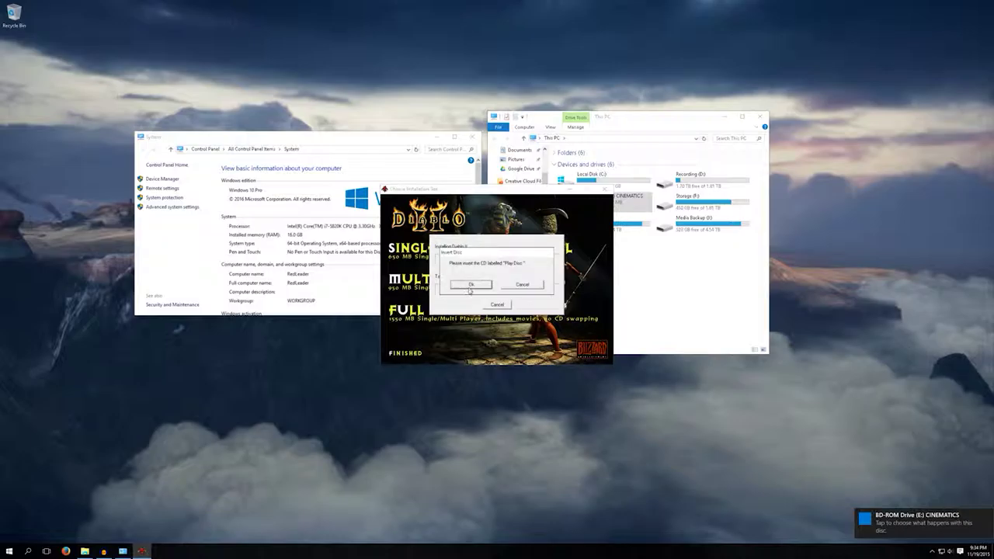
click(470, 286)
click(470, 285)
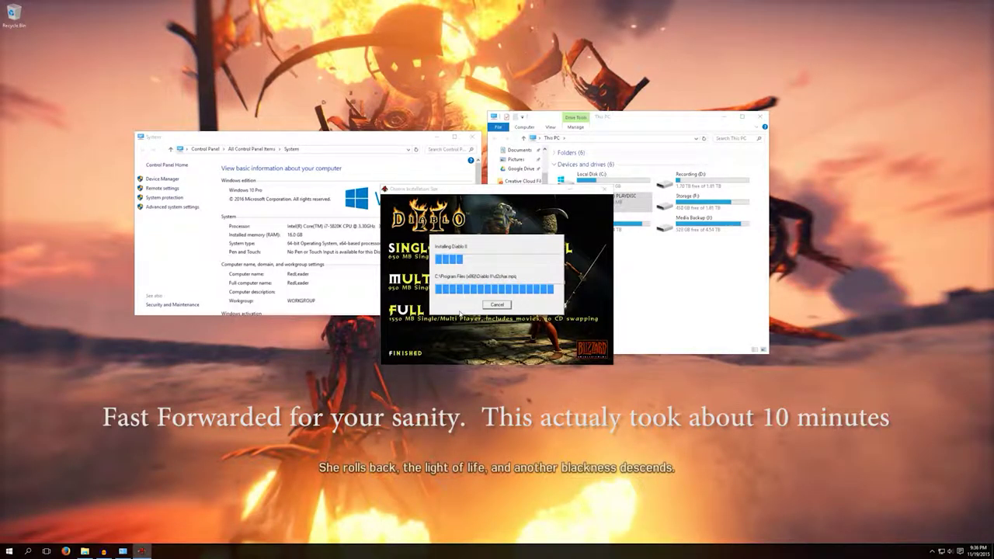
click(468, 286)
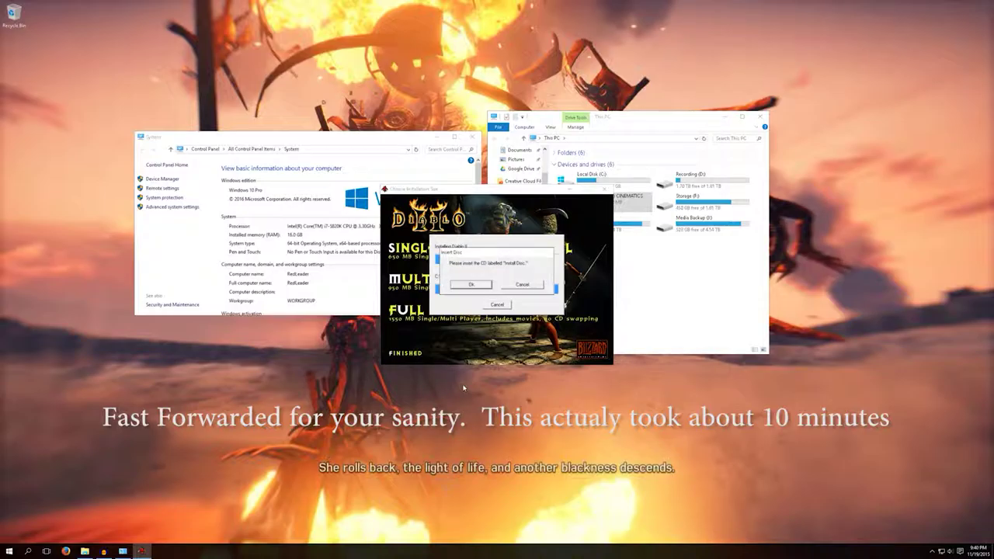
key(Return)
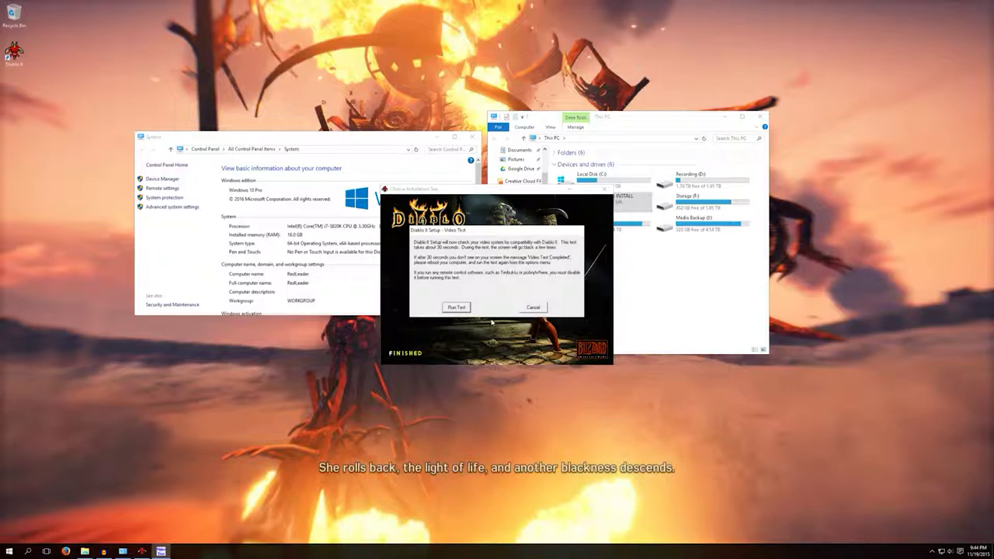
Step: Run the video test, accept the Direct3D mode, and decline both the ReadMe and the electronic registration
click(456, 308)
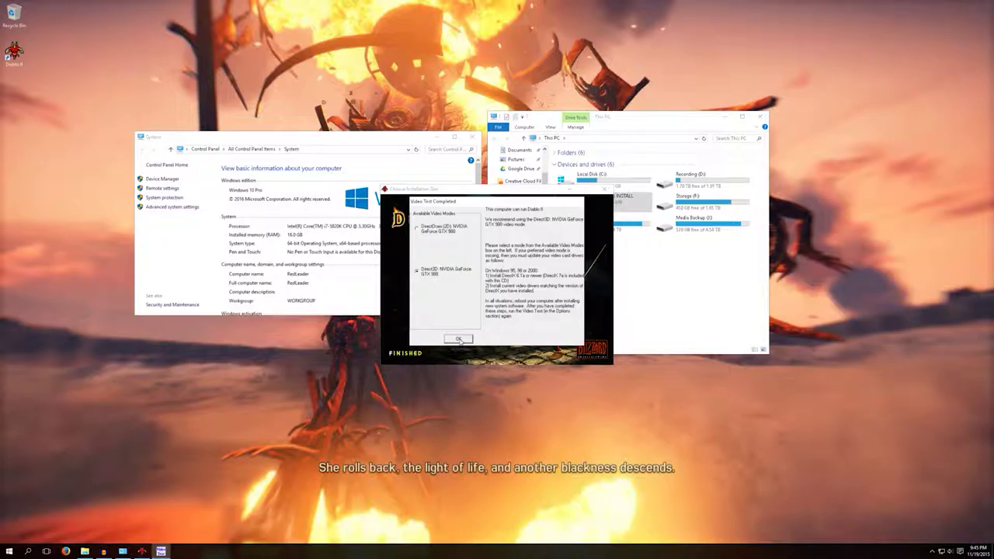
click(460, 339)
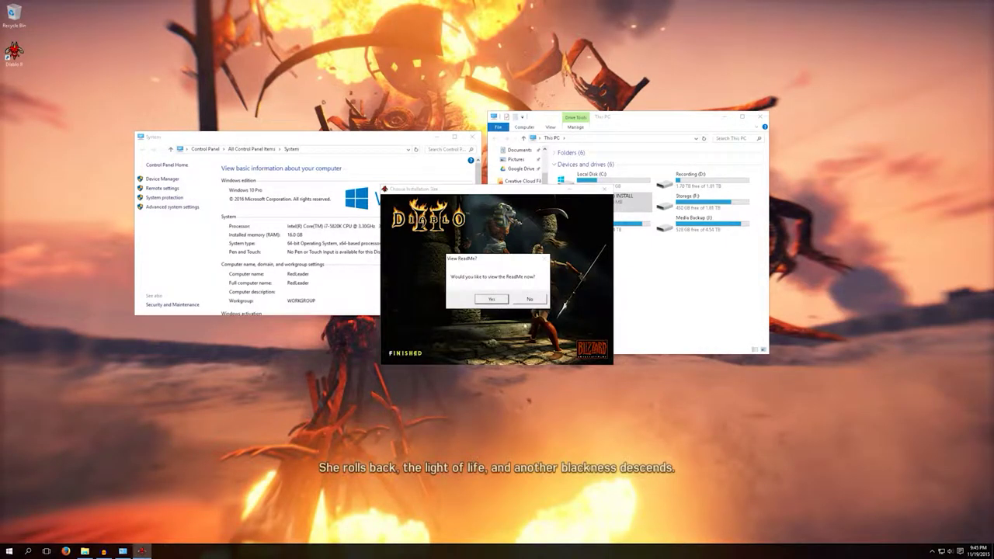
click(533, 299)
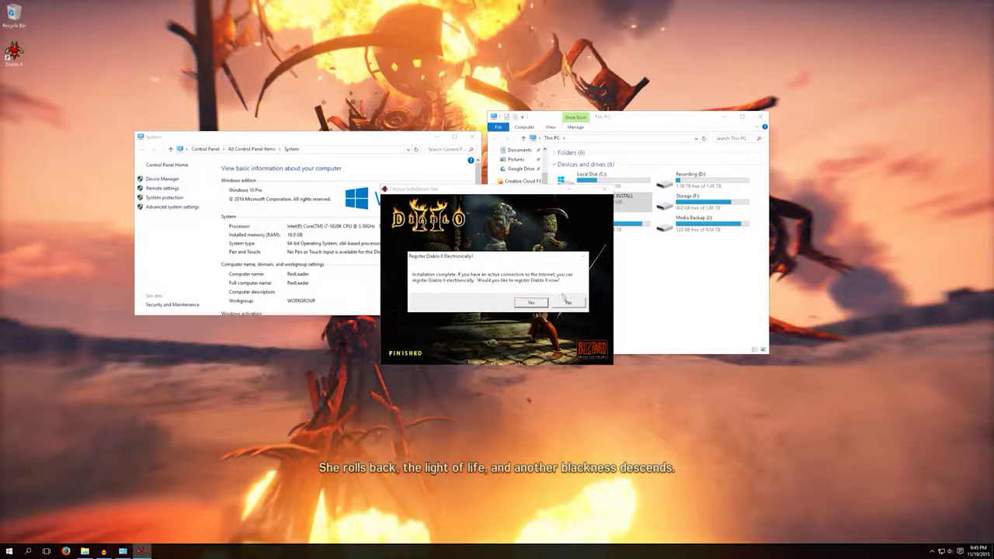
click(567, 303)
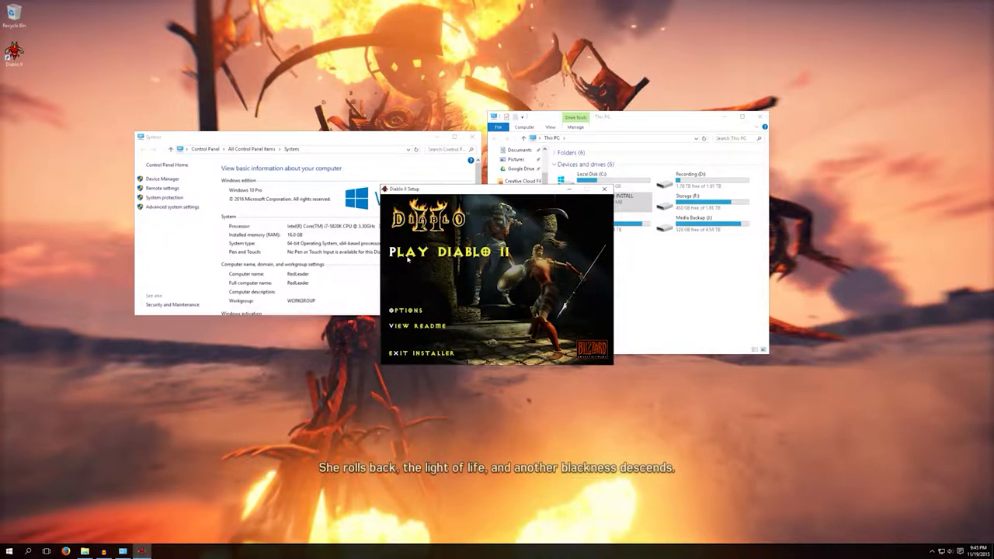
Step: Try to start Diablo II from the setup window with the Play Disc inserted, closing the exception message
click(475, 254)
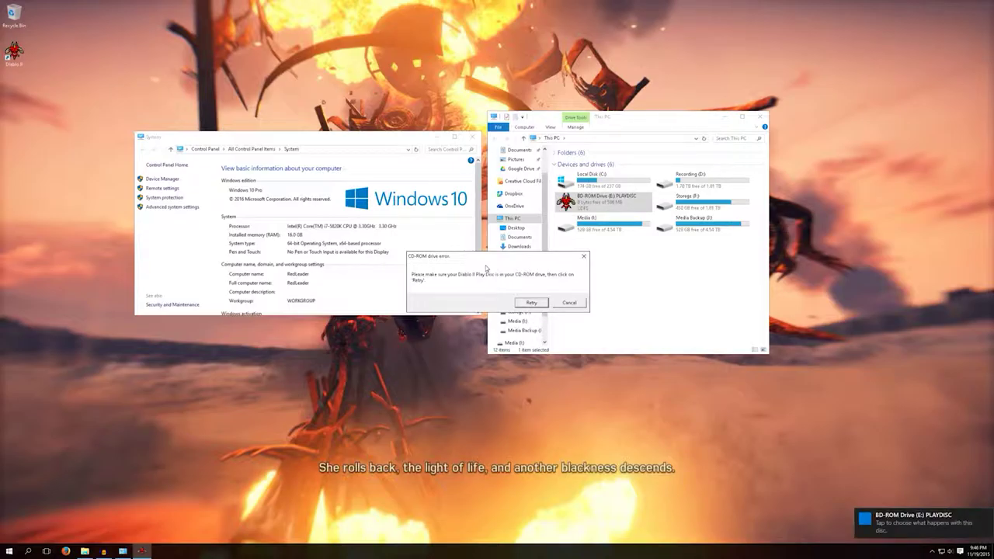
click(531, 302)
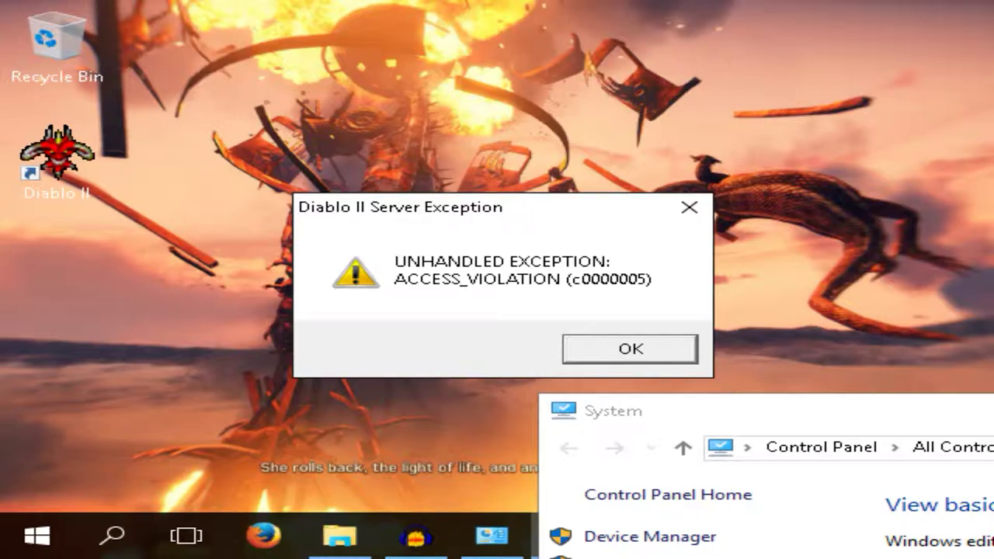
key(Return)
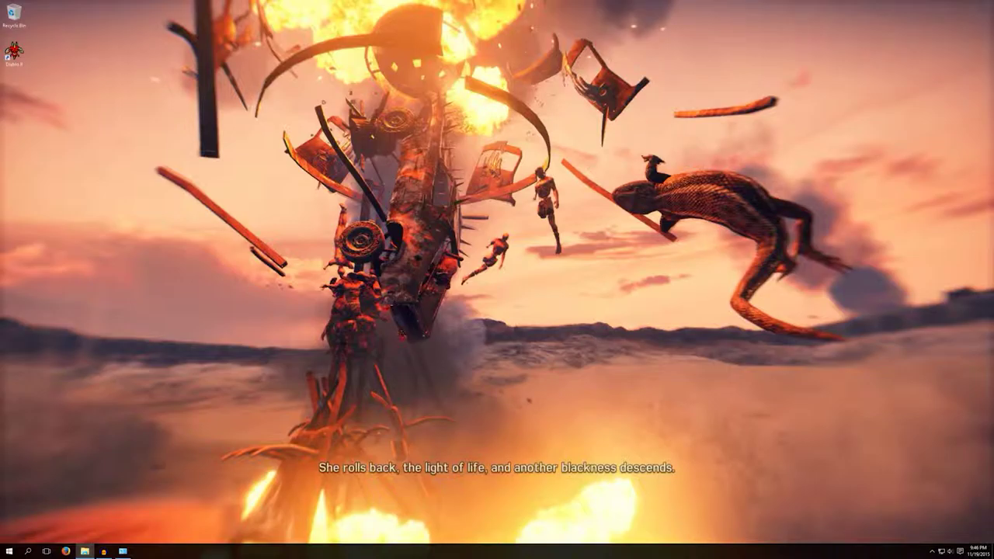
Step: Set Diablo II.exe in the game's Program Files (x86) folder to run in compatibility mode for Windows XP (Service Pack 2)
key(alt+Tab)
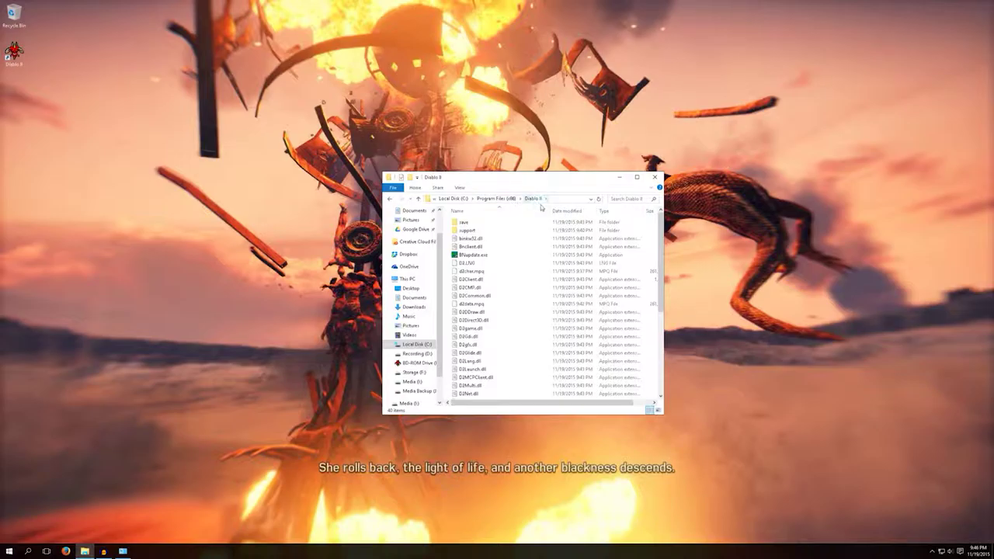
scroll(536, 294, down, 6)
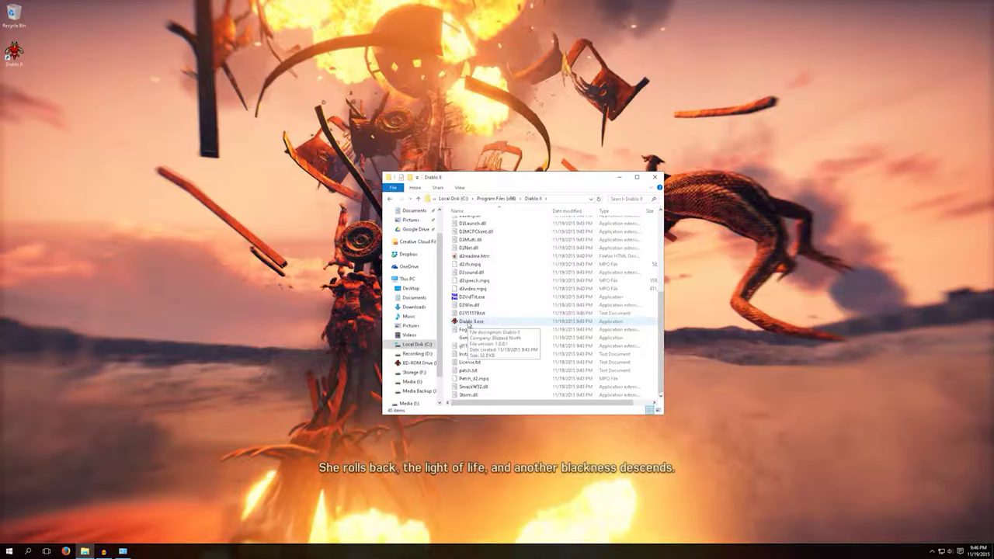
right_click(469, 323)
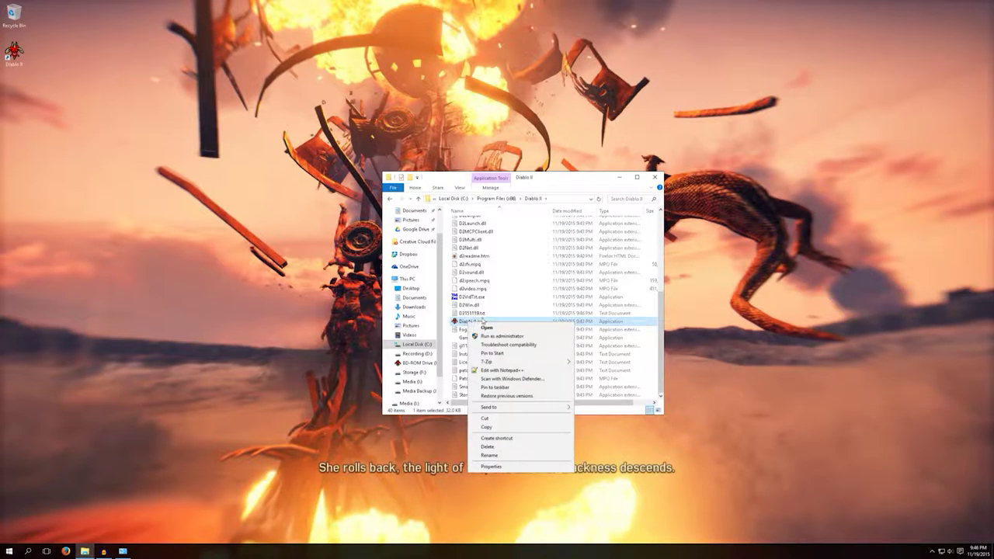
click(507, 468)
click(506, 340)
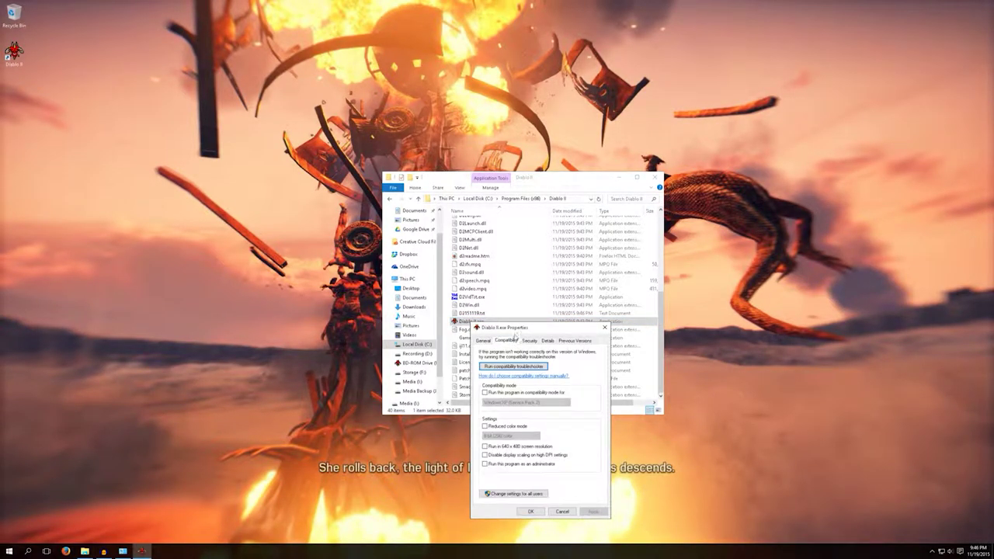
drag(519, 327, 466, 188)
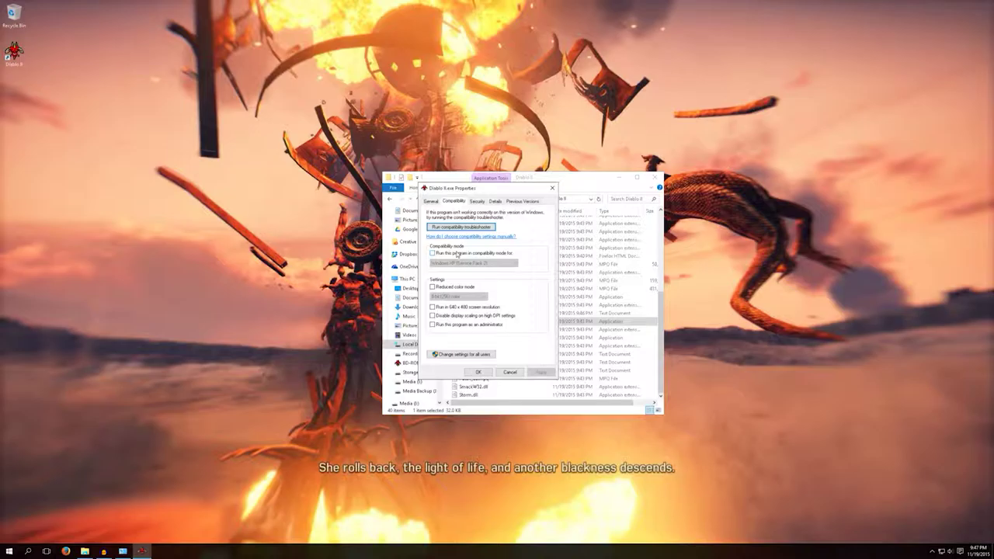
click(457, 254)
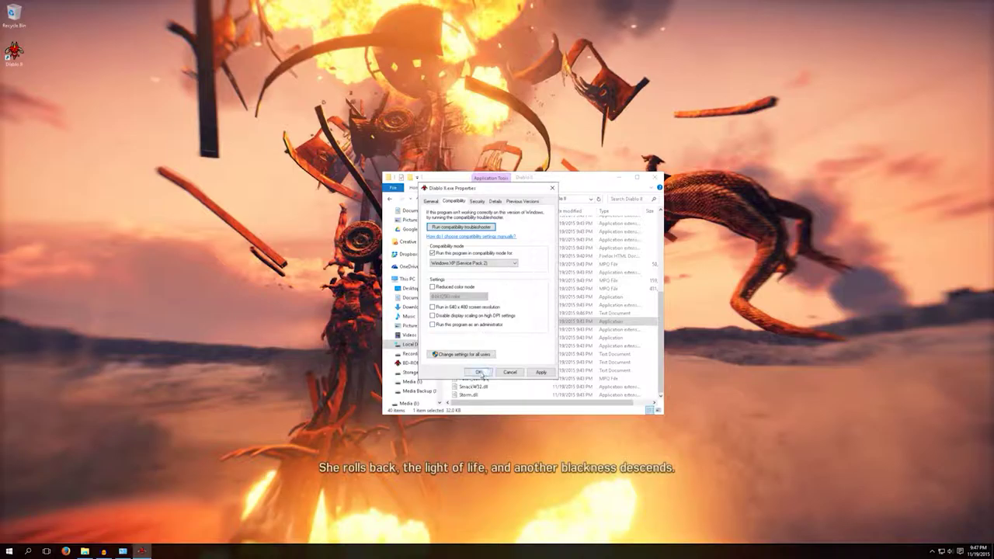
click(478, 373)
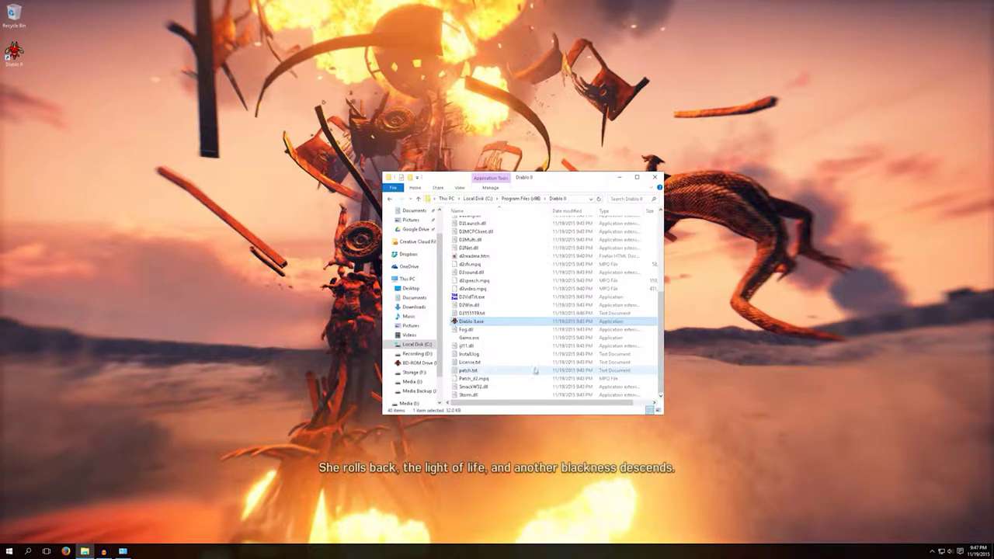
Step: Try running Diablo II.exe from its install folder, allowing it to make changes, and close the exception message
double_click(478, 326)
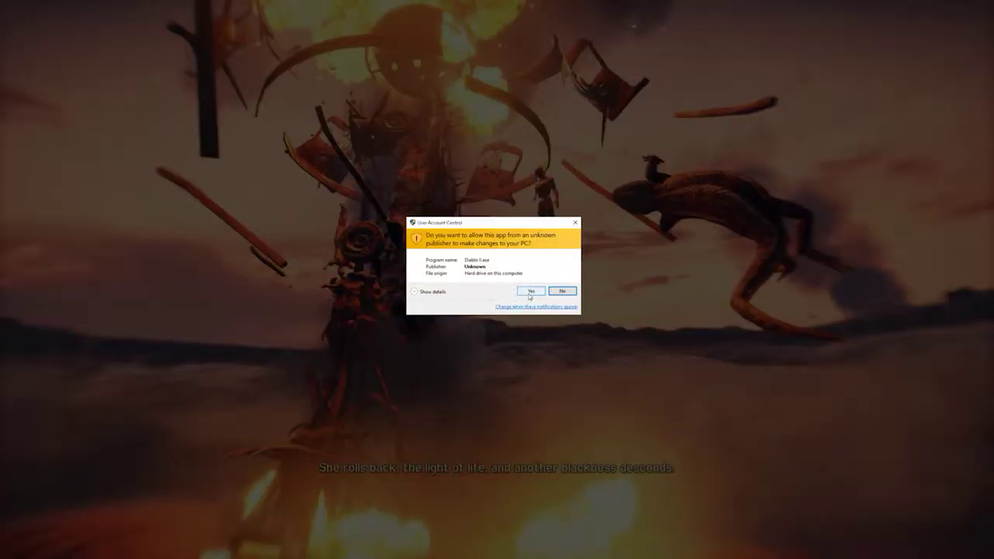
click(530, 292)
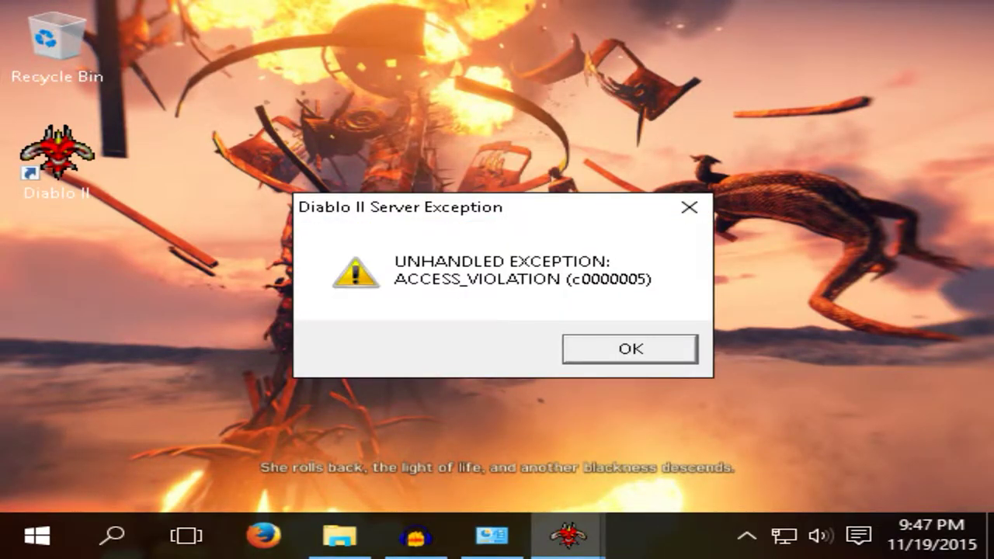
key(Return)
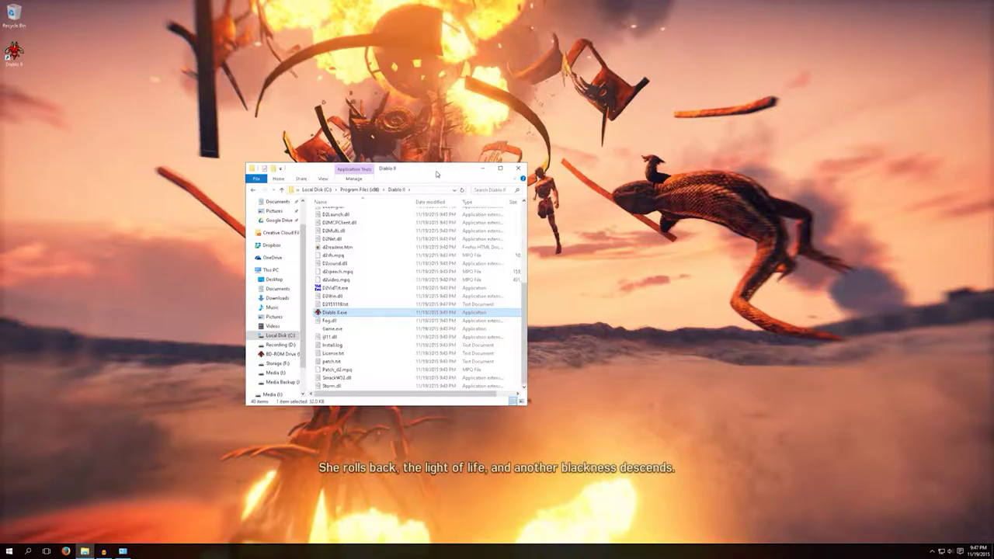
Step: Set Diablo II.exe's compatibility mode to Windows 98 / Windows Me
drag(438, 171, 529, 173)
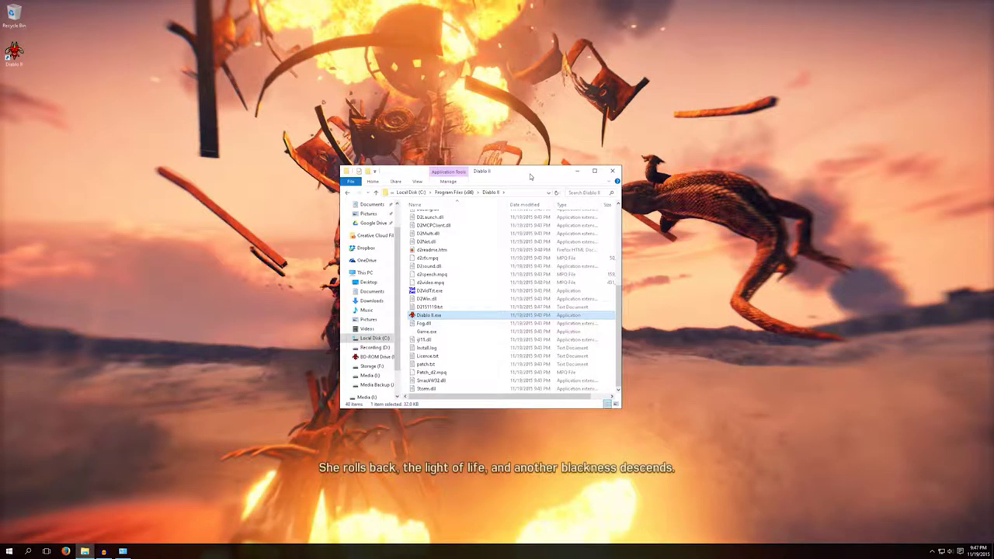
right_click(432, 315)
click(456, 459)
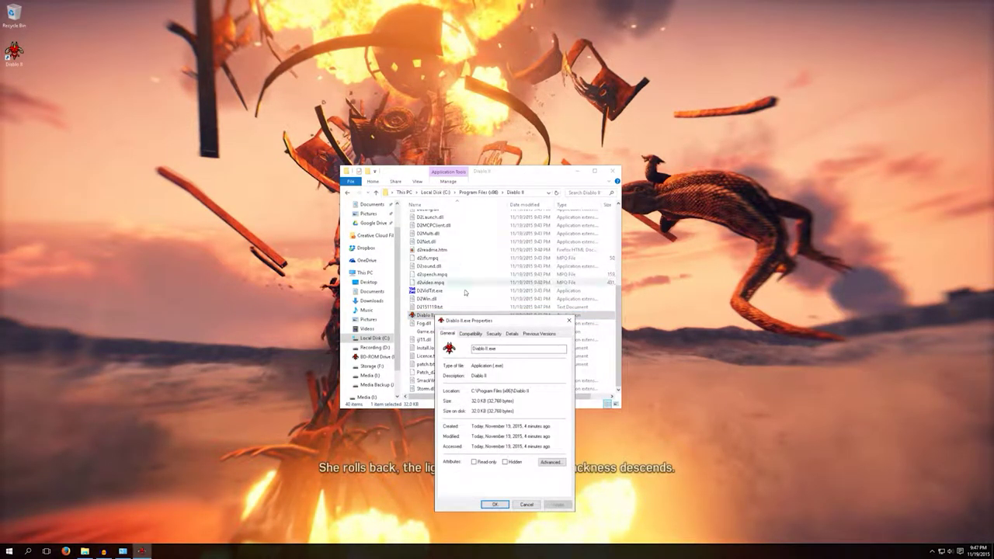
click(470, 334)
drag(480, 321, 455, 211)
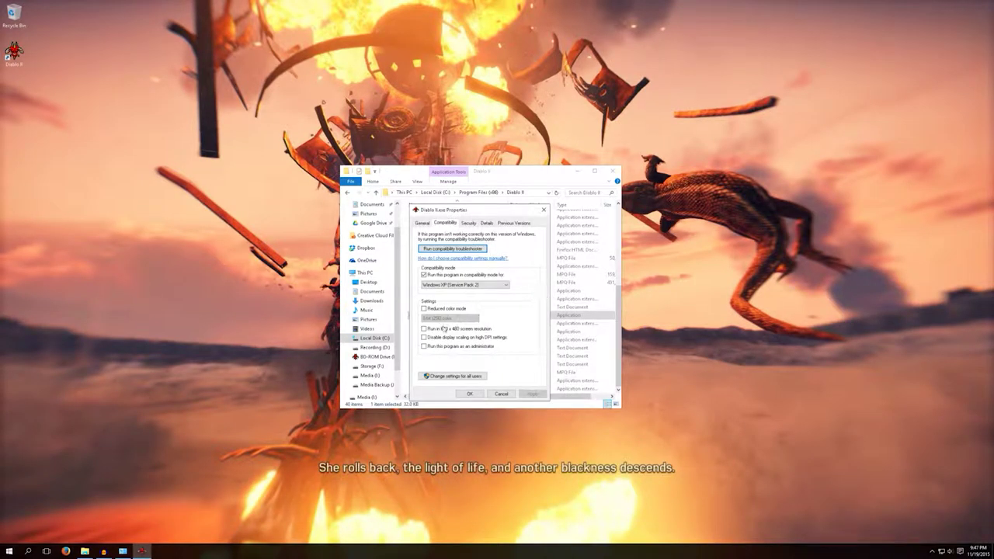
click(506, 285)
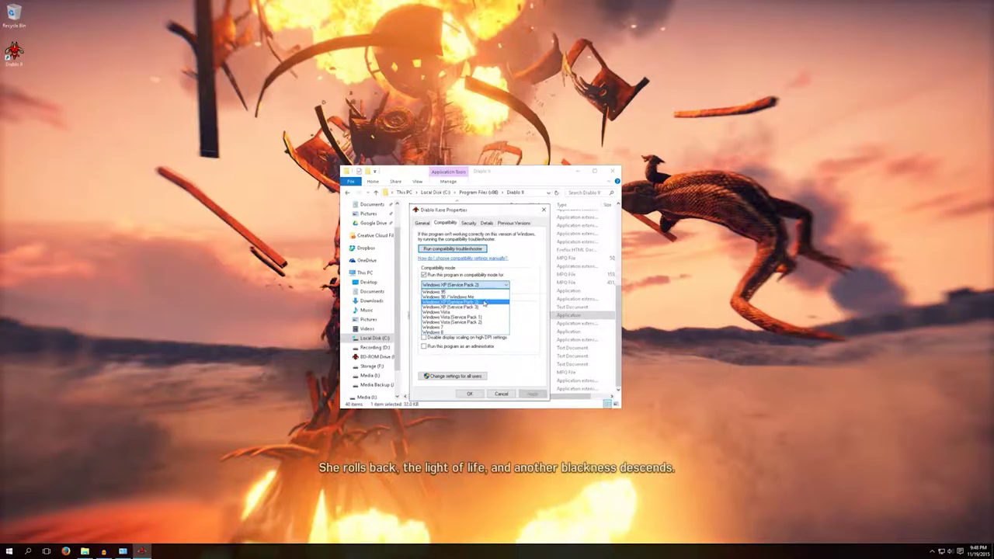
click(481, 297)
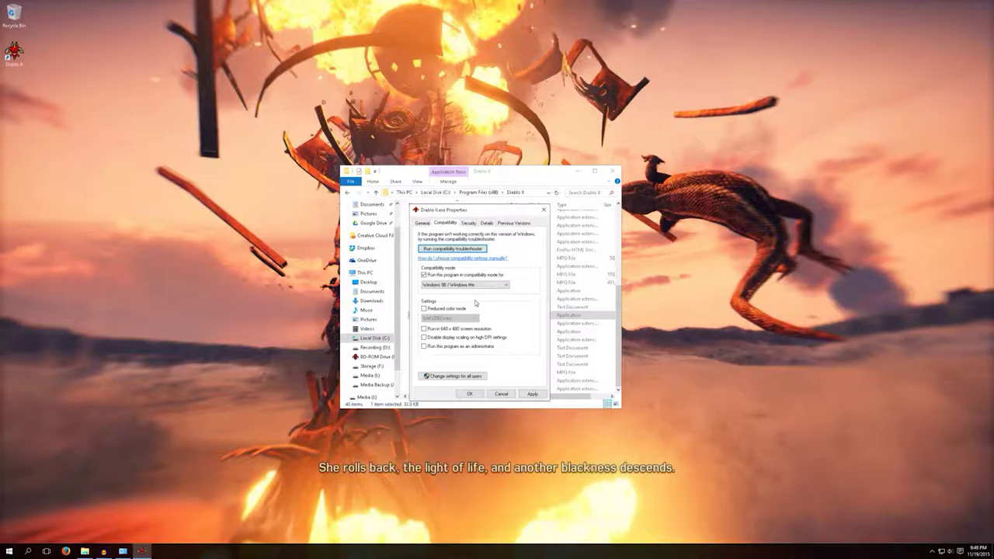
click(470, 394)
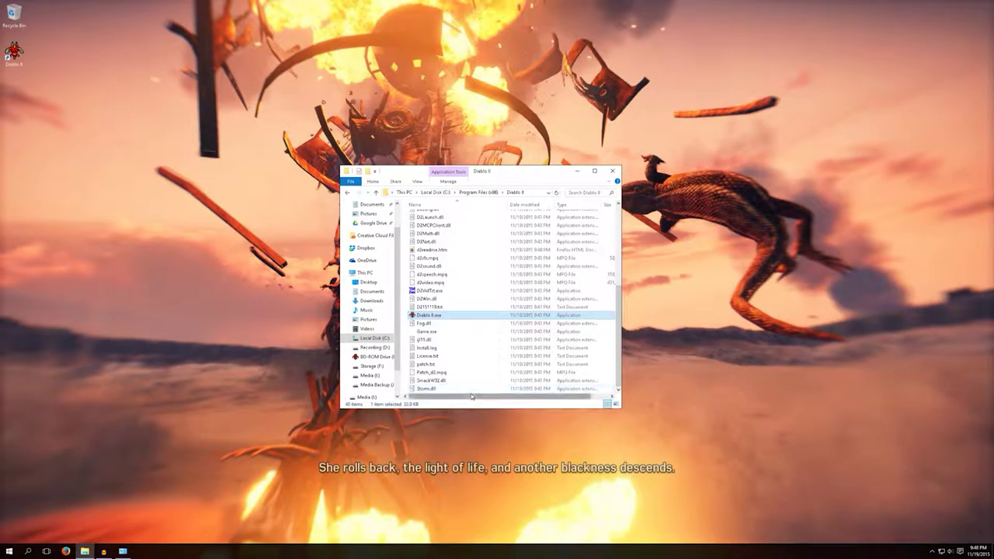
Step: Try running Diablo II.exe in the Windows 98 / Windows Me mode, allowing changes, and close the error message
double_click(429, 315)
click(531, 290)
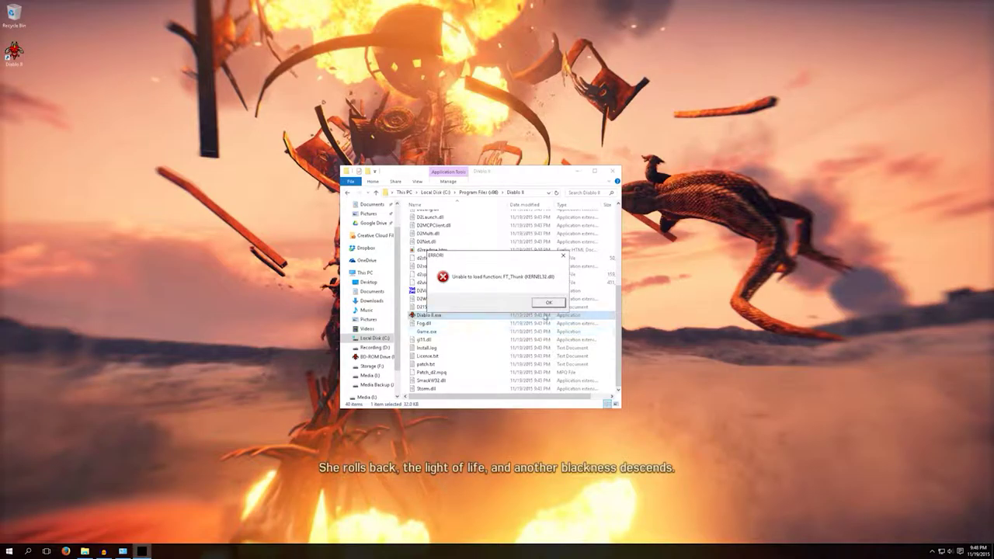
click(547, 303)
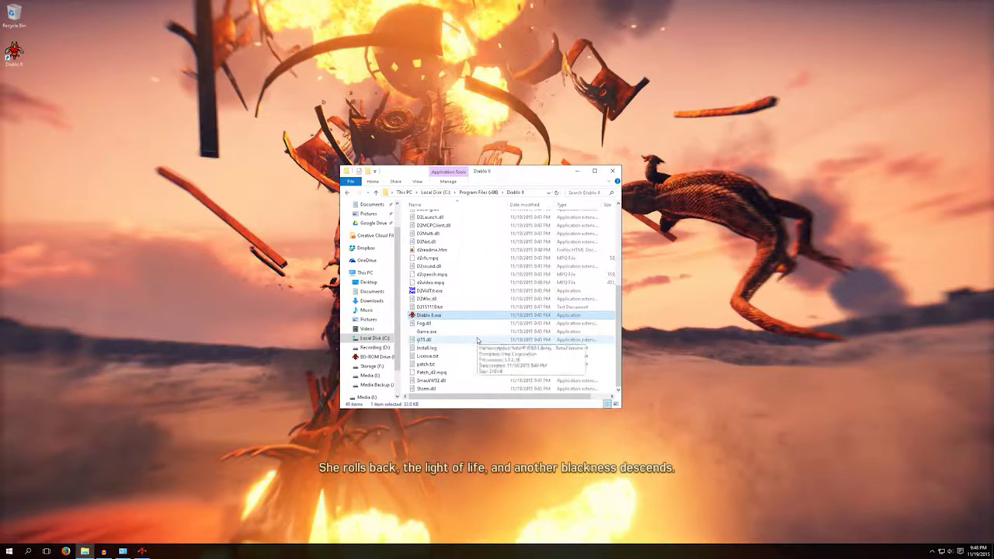
Step: Set Diablo II.exe's compatibility to Windows XP (Service Pack 2), 16-bit (65536) reduced color, 640 x 480 resolution and no display scaling on high DPI
right_click(439, 317)
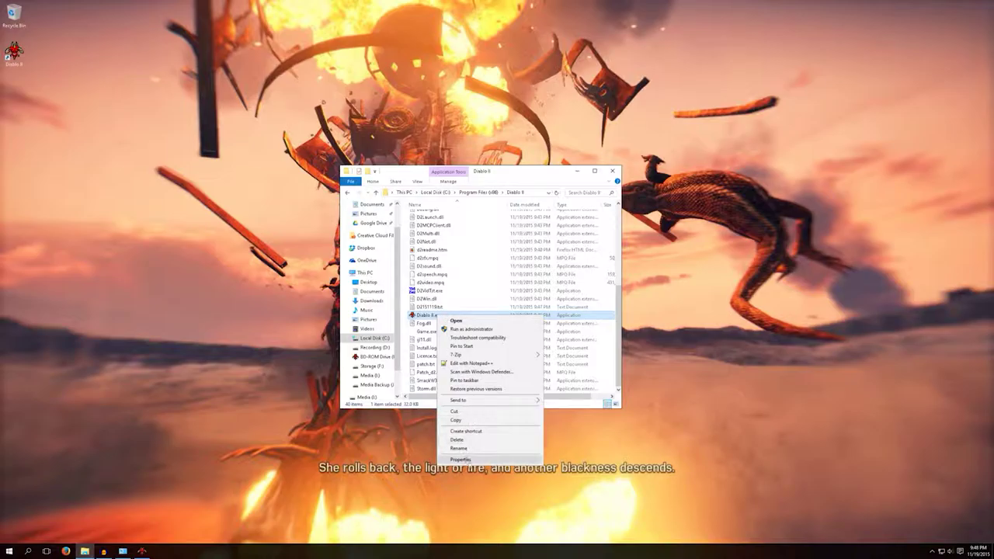
click(466, 459)
click(474, 335)
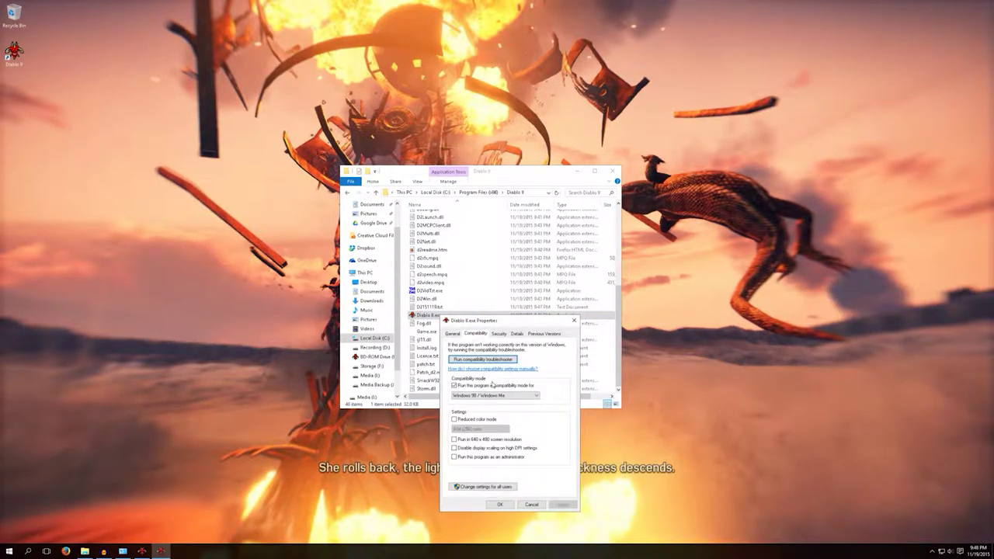
click(490, 396)
click(484, 414)
click(481, 420)
click(481, 429)
click(484, 437)
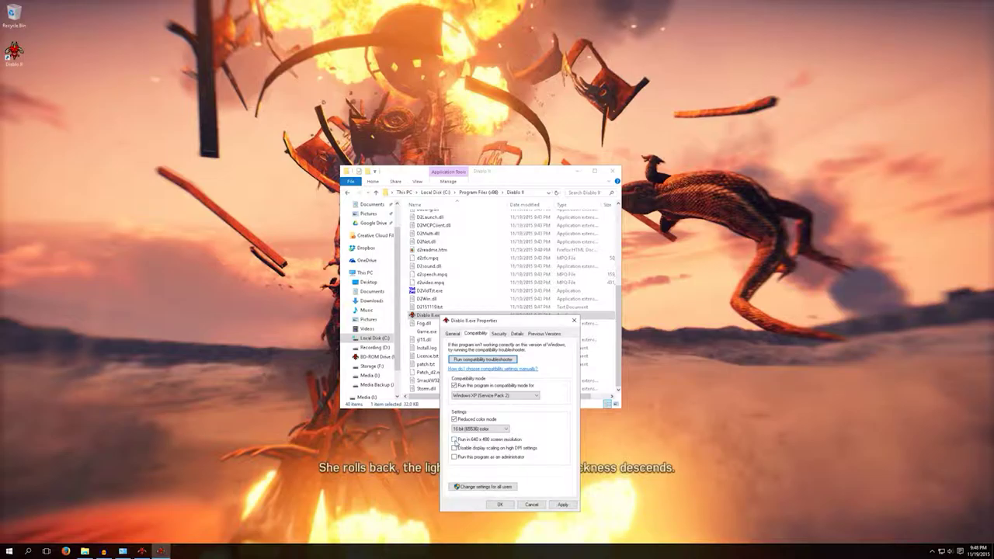
click(455, 440)
click(455, 448)
click(499, 505)
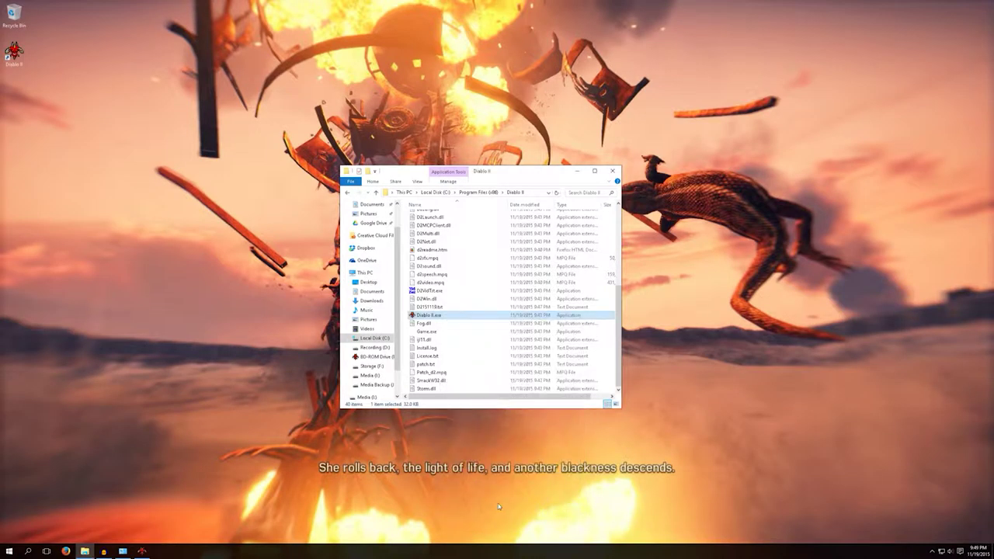
Step: Try running Diablo II.exe twice with the new compatibility settings, allowing it to make changes each time
double_click(432, 315)
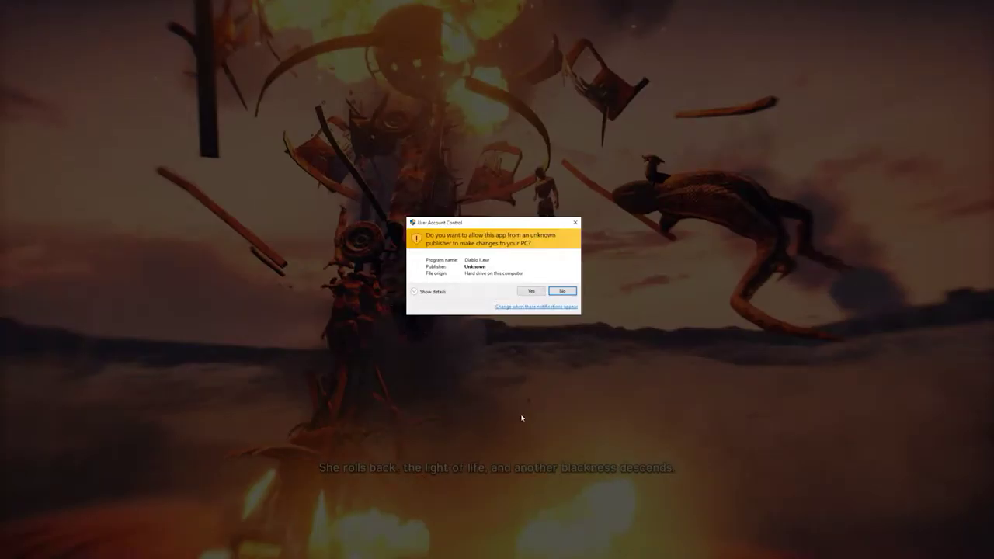
click(531, 290)
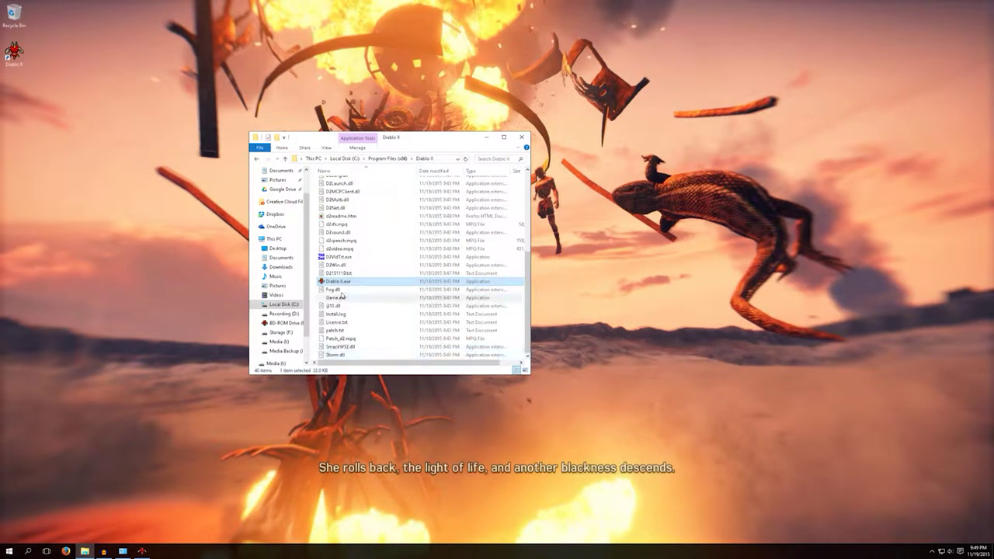
double_click(339, 285)
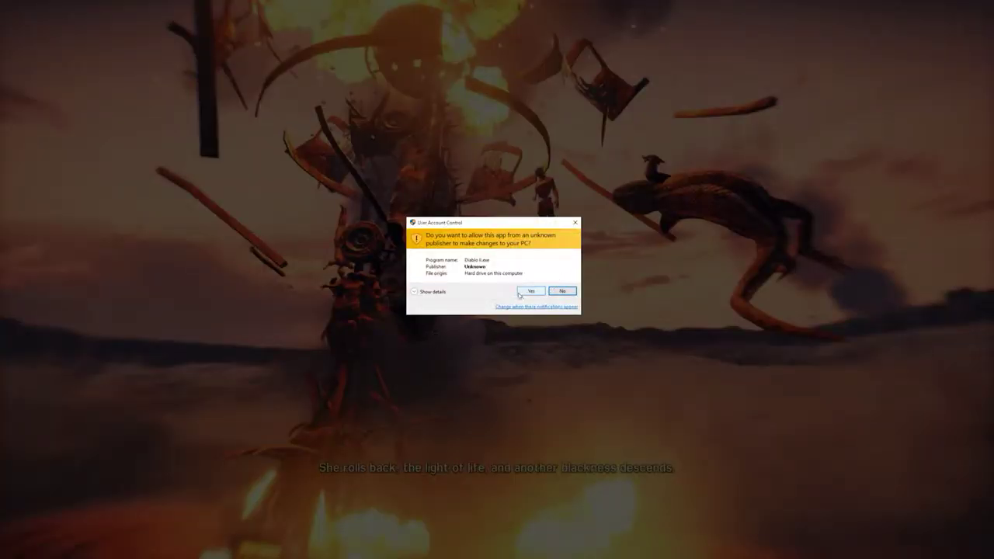
click(532, 292)
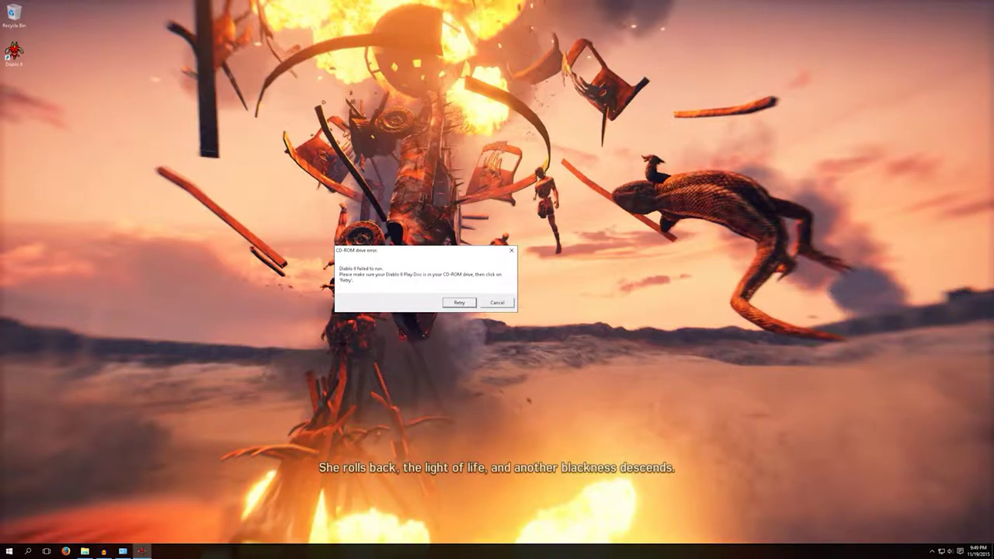
Step: Check in File Explorer which disc is in the BD-ROM drive, and dismiss the CD-ROM drive and function-loading error messages
click(84, 551)
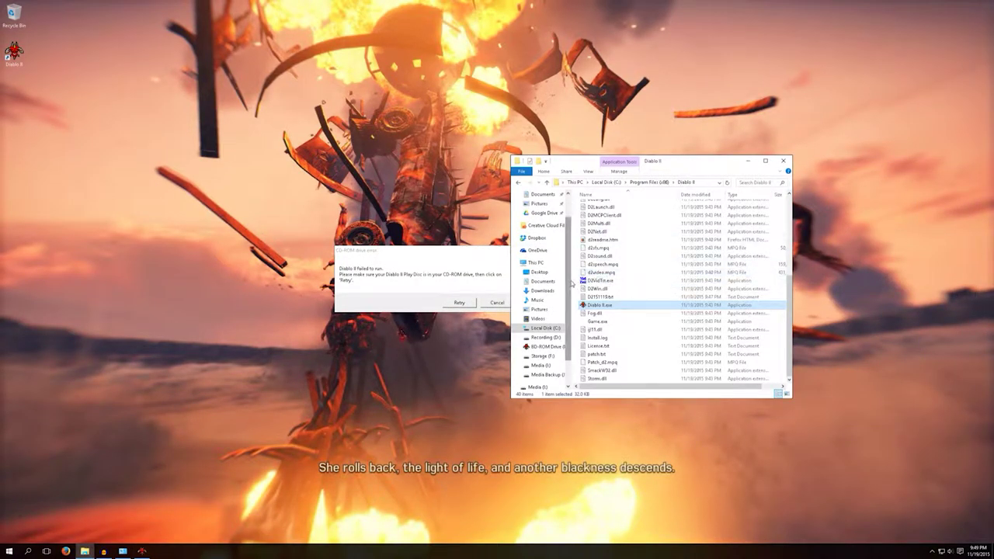
drag(570, 278, 635, 280)
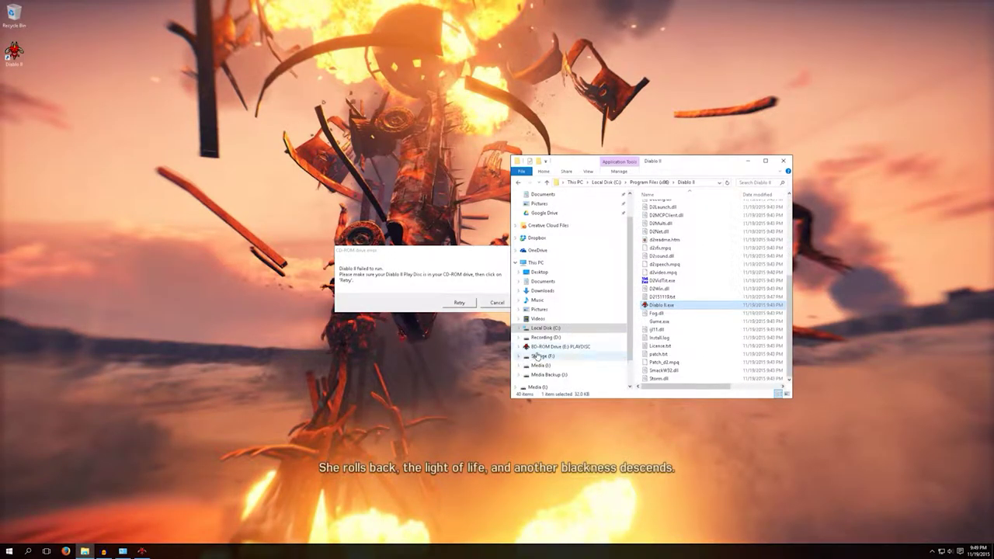
click(446, 271)
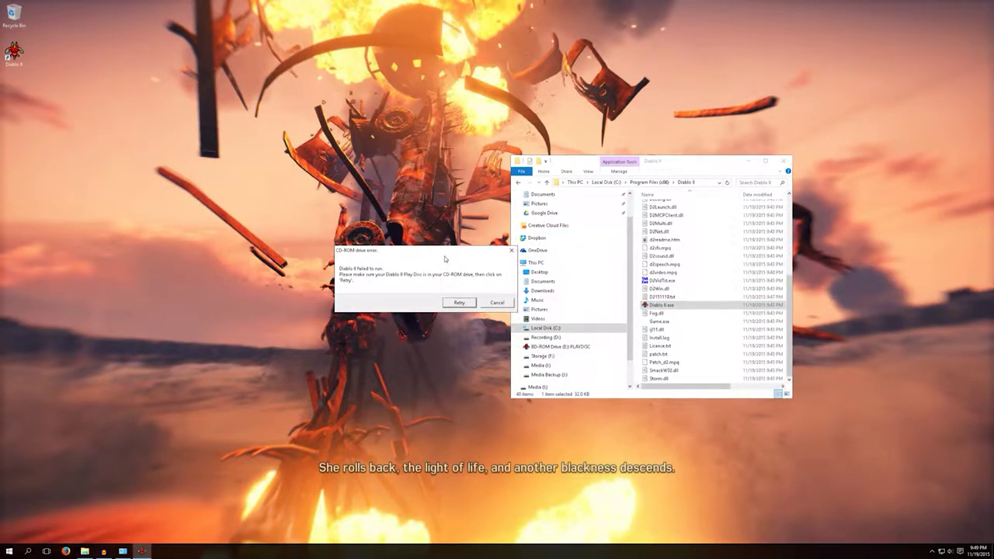
click(497, 302)
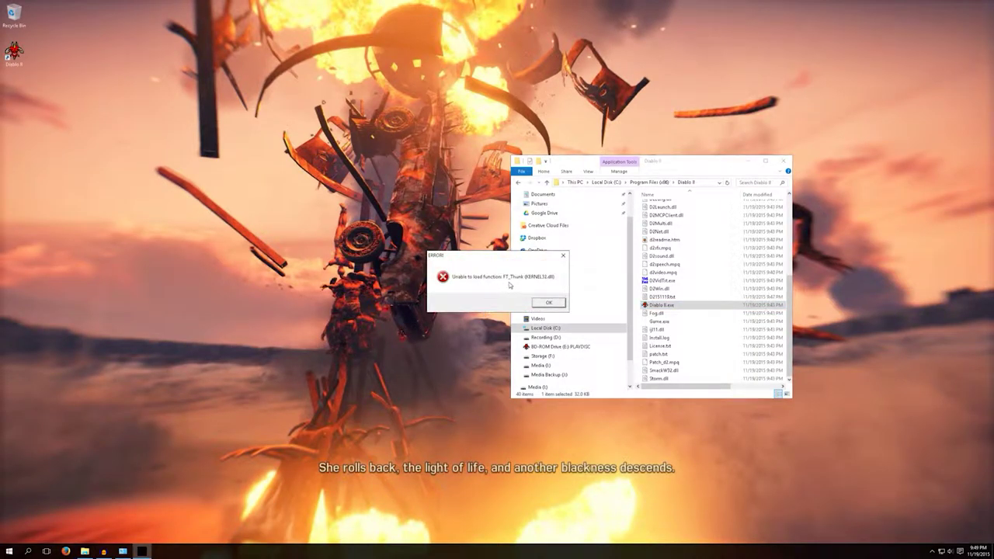
click(549, 302)
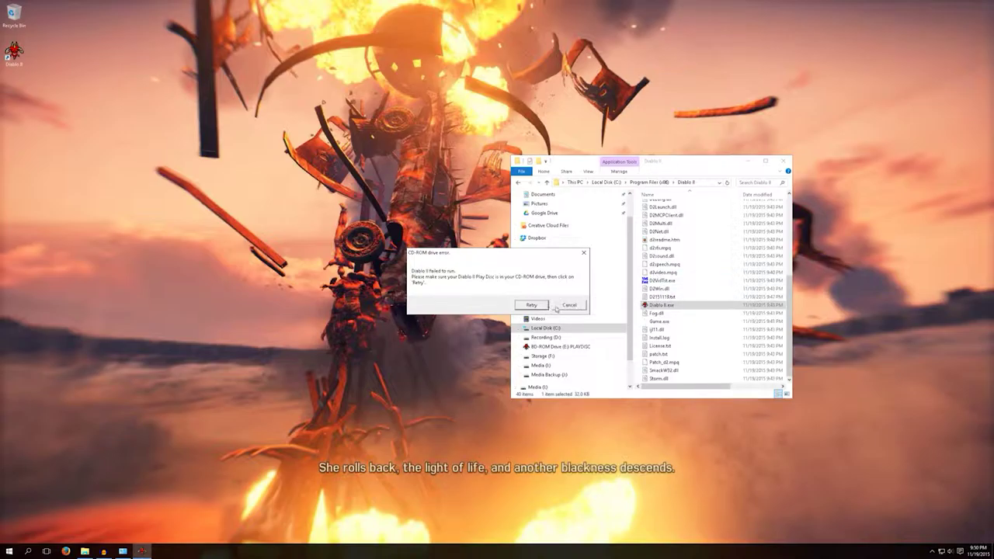
click(569, 305)
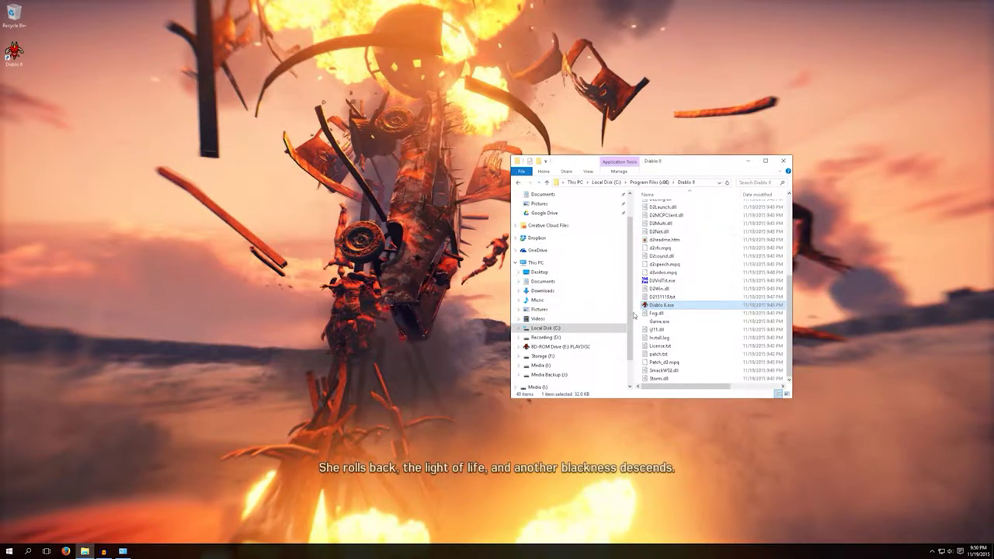
drag(633, 314, 577, 309)
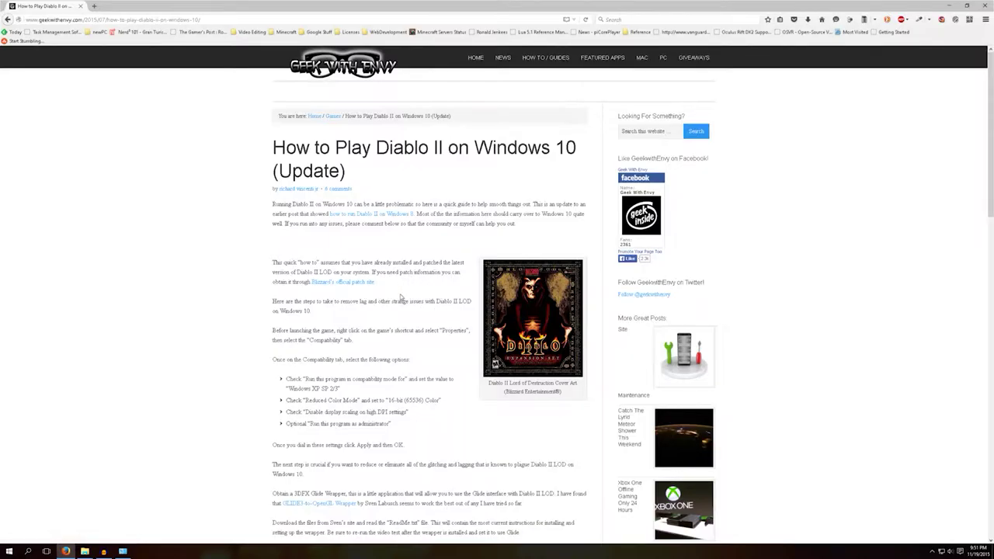
Step: In Firefox, follow the guide's link to Blizzard's official patch site and download the Windows patch for Diablo II listed under Original
click(346, 285)
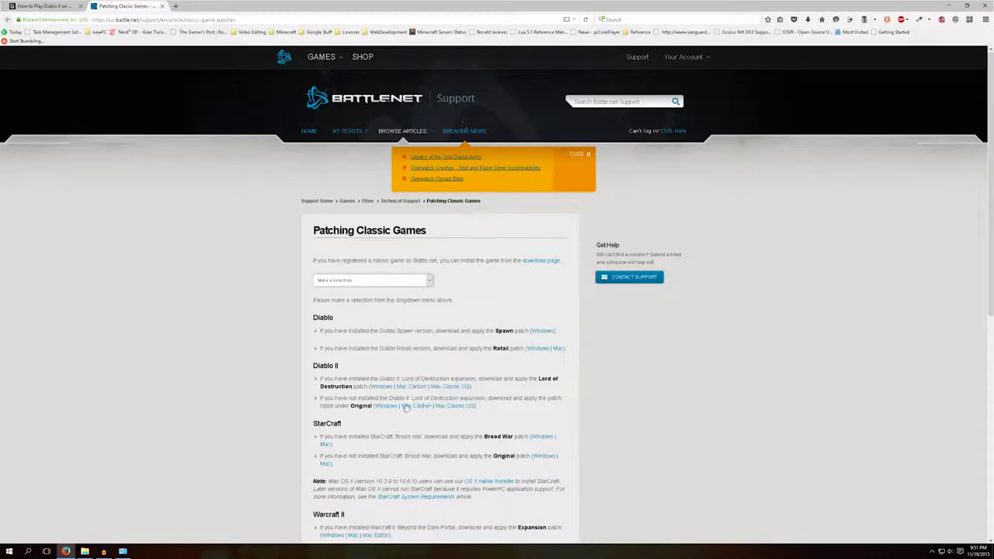
click(381, 406)
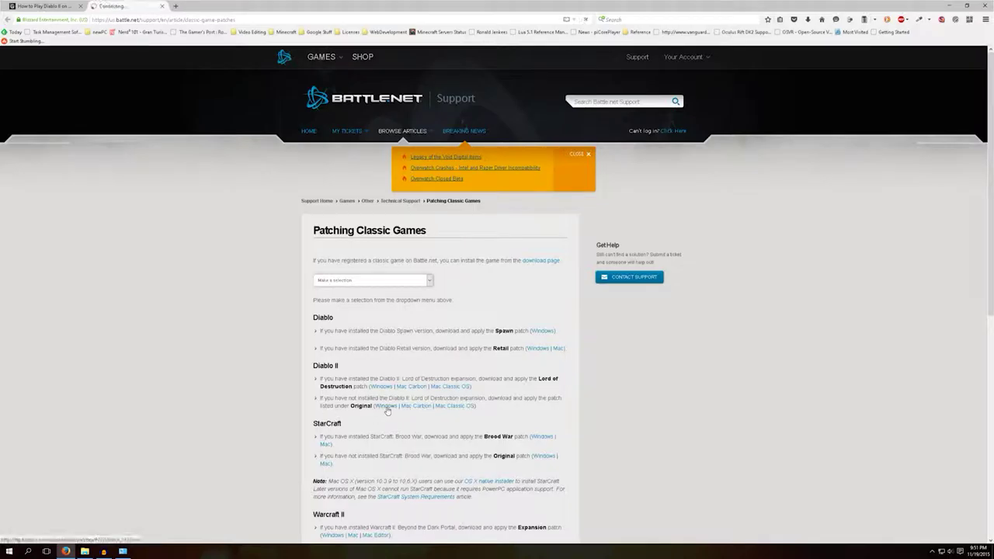
click(115, 217)
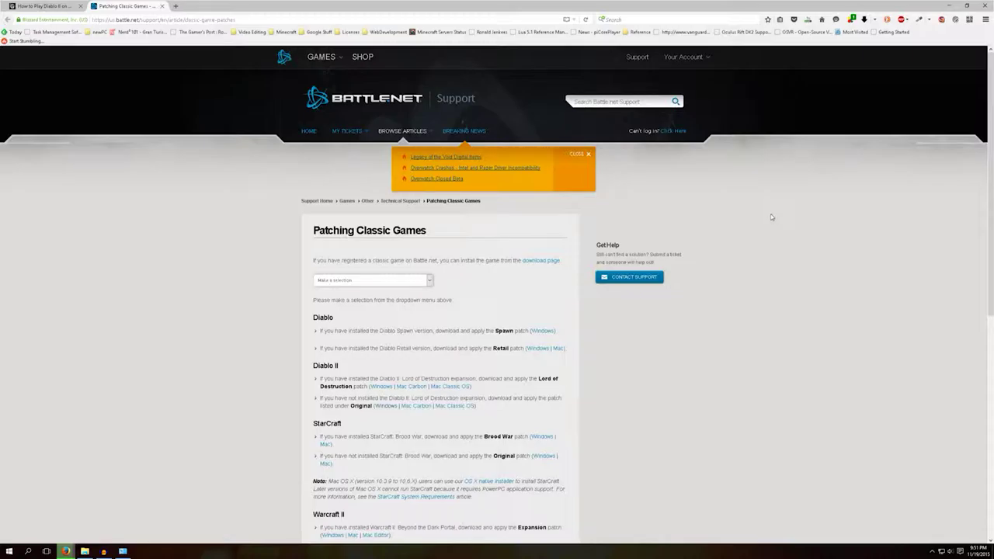
click(807, 19)
click(466, 278)
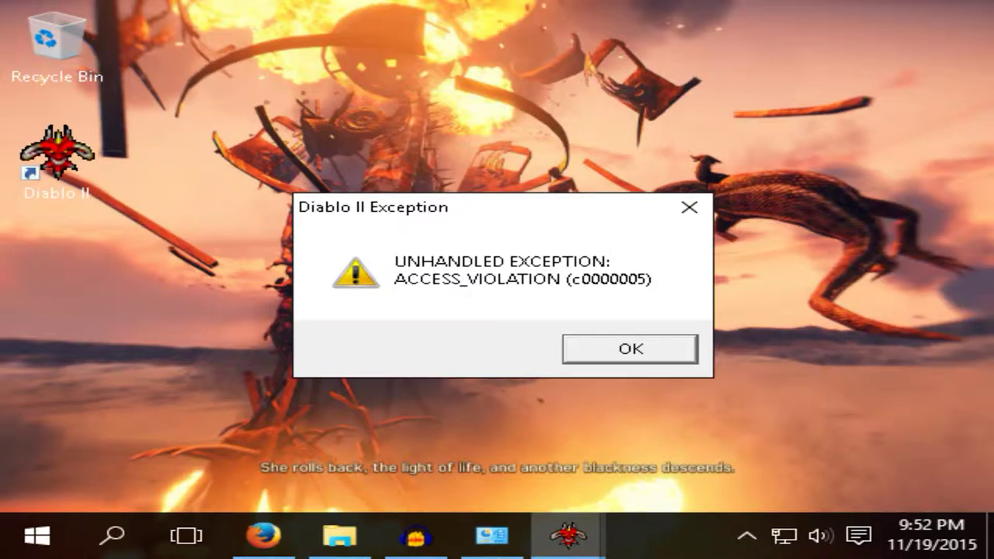
Step: Close the Diablo II exception message and bring the browser back at full screen size
key(Return)
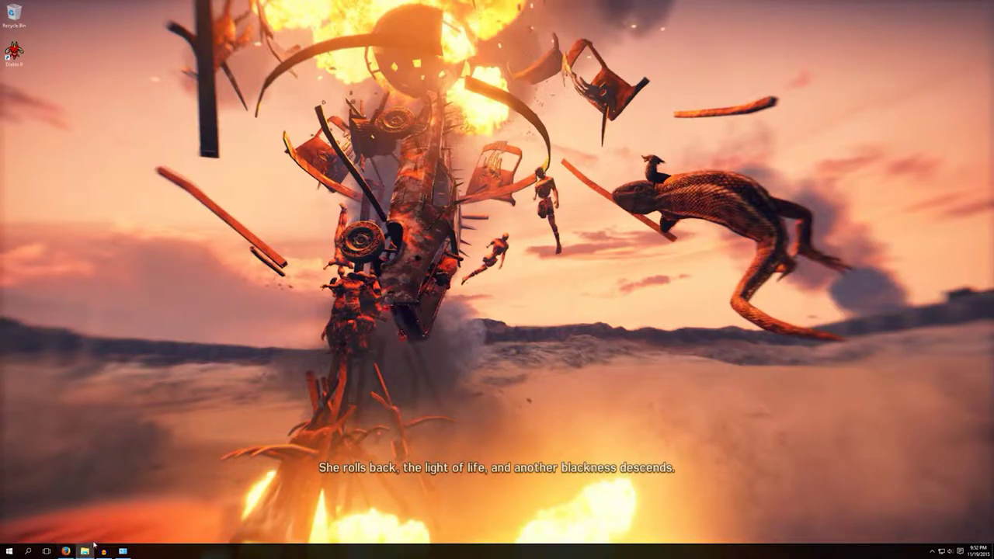
click(46, 551)
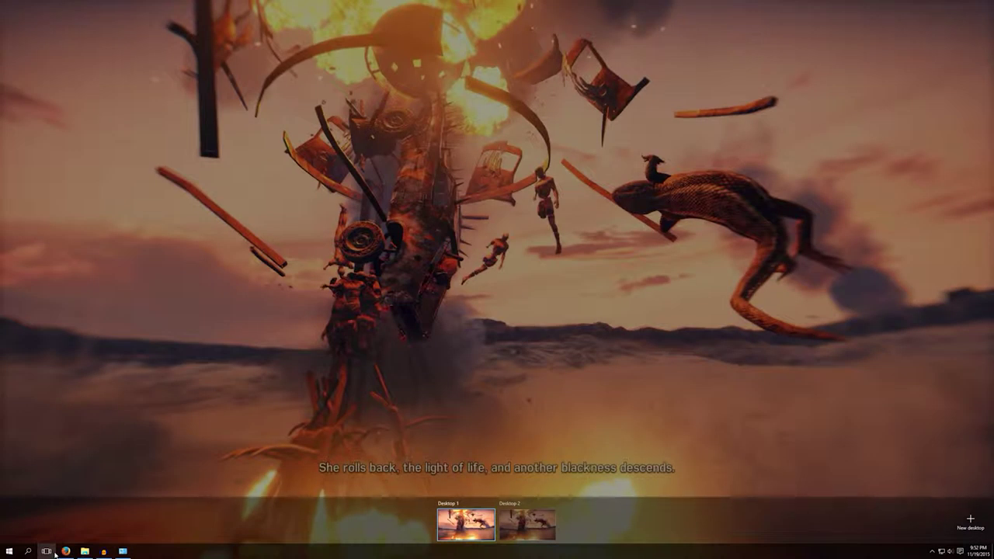
click(47, 551)
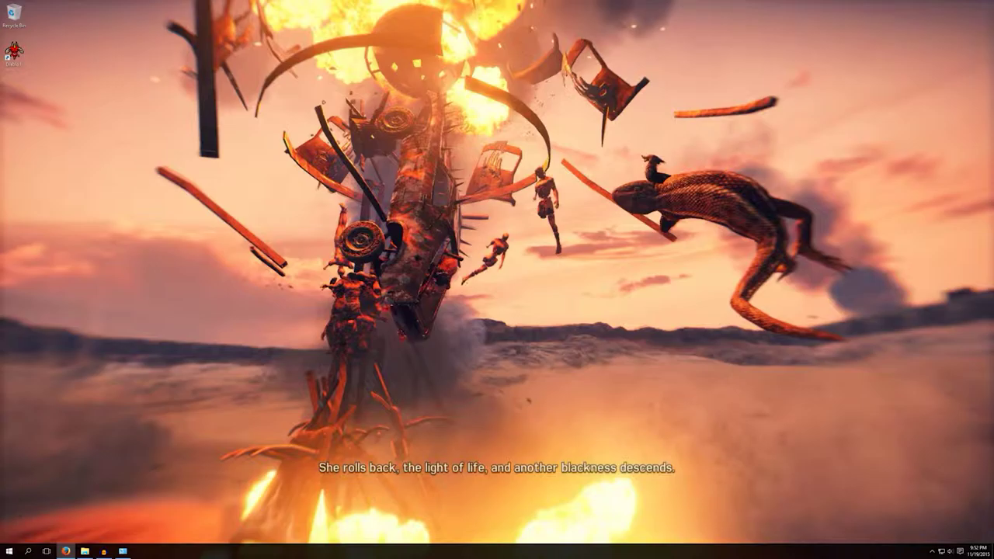
drag(165, 62, 666, 483)
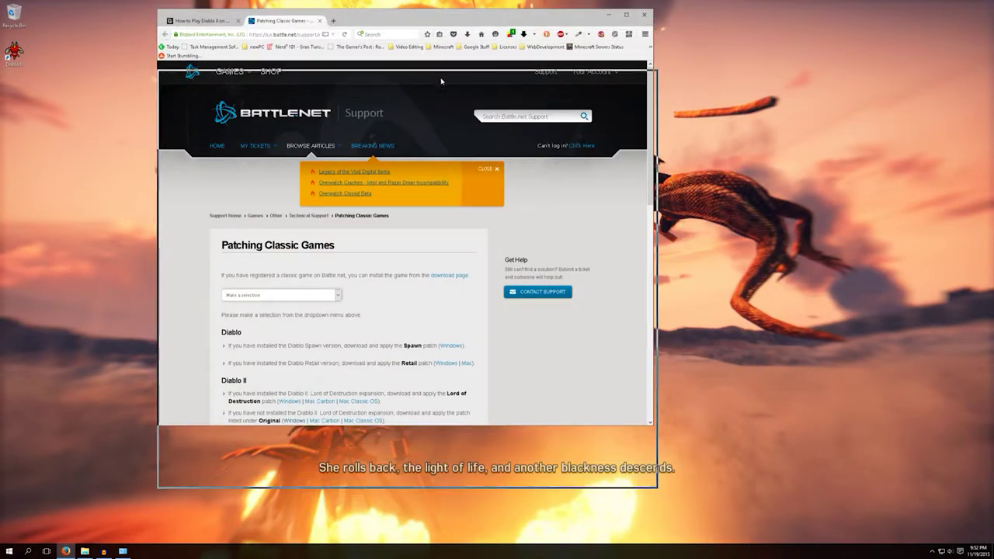
double_click(441, 17)
Step: Return to the How to Play Diablo II on Windows 10 guide and review its compatibility options, highlighting the optional administrator setting
scroll(265, 349, down, 1)
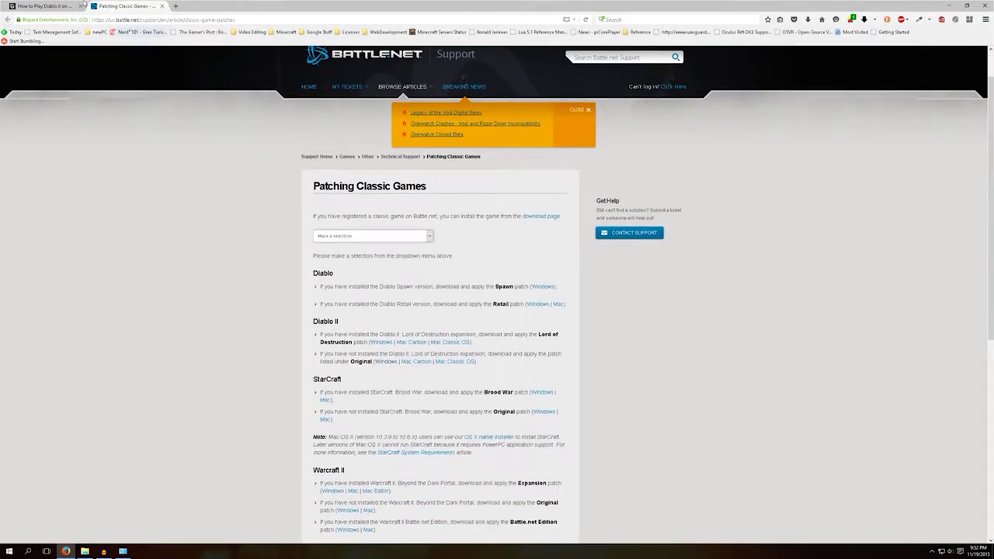
click(56, 5)
scroll(185, 329, down, 2)
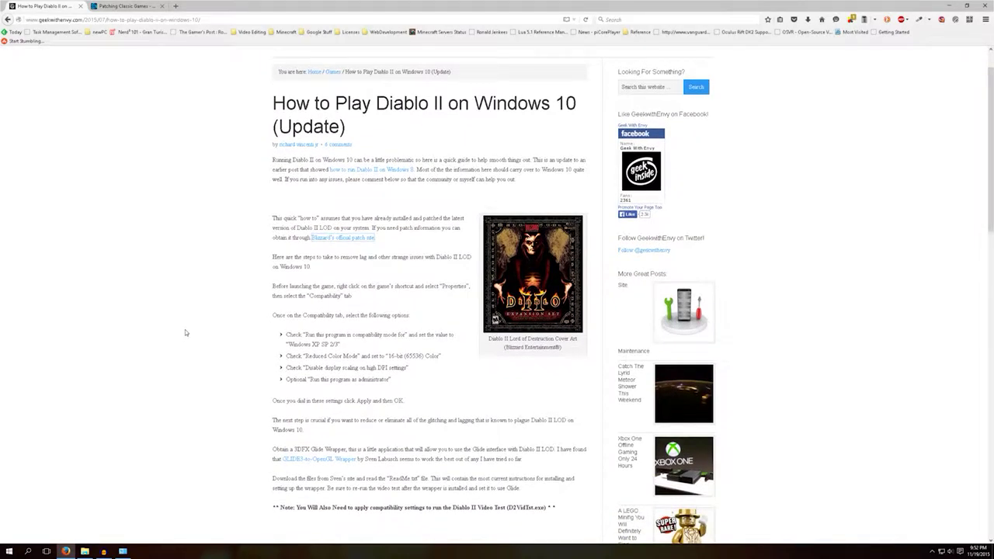
scroll(186, 328, down, 1)
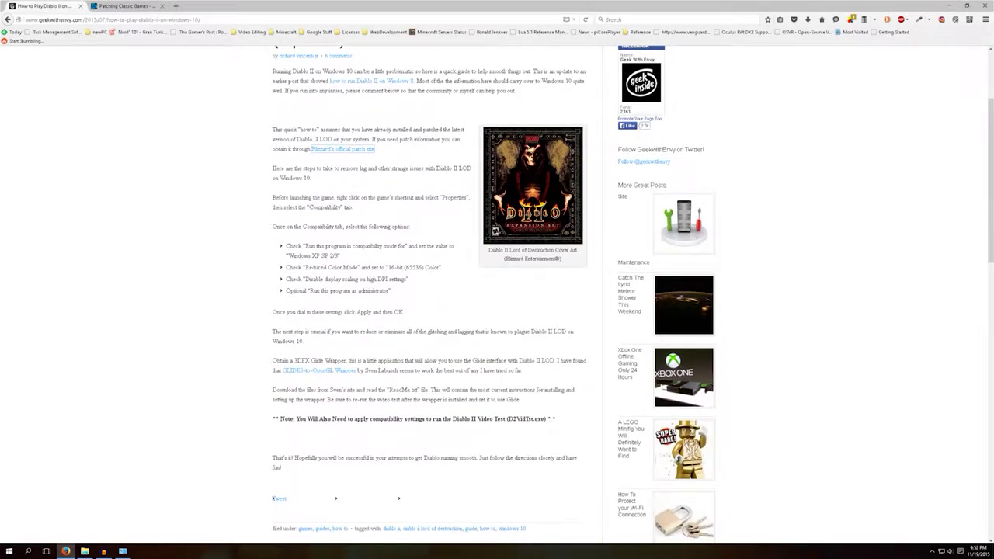
drag(285, 290, 398, 294)
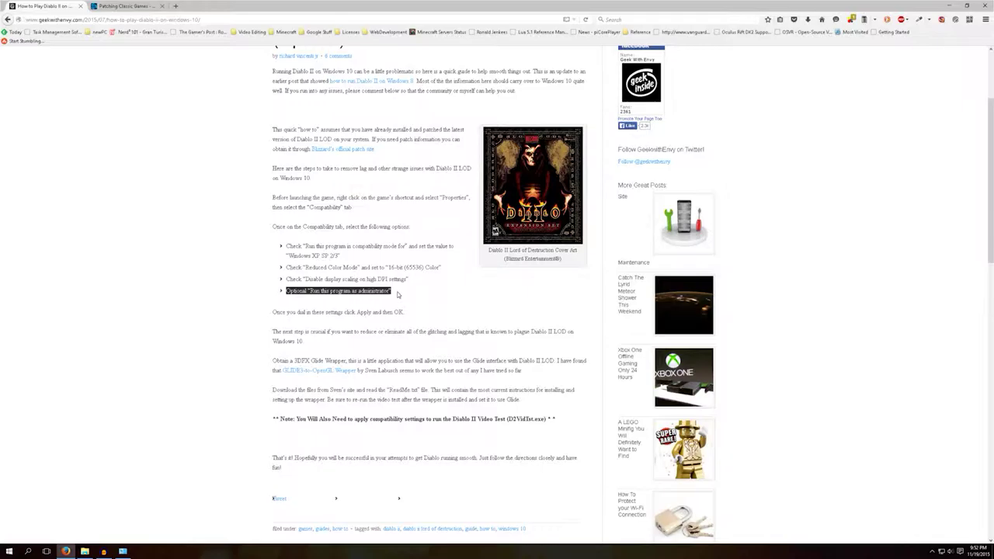
Step: Read Blizzard's Diablo II Compatibility Issues and Workarounds article, highlighting the Windows step about running the program as an administrator
click(397, 294)
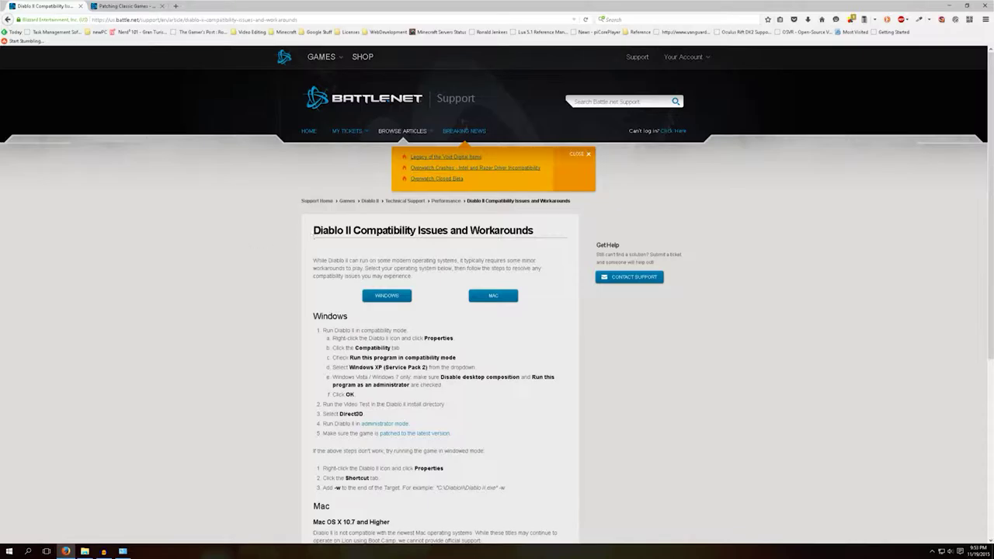
scroll(561, 252, down, 3)
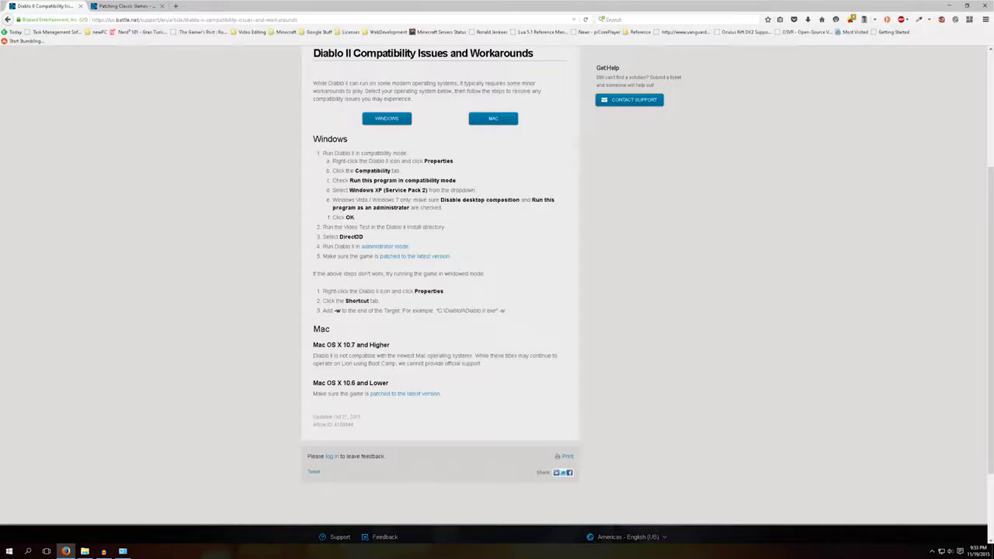
drag(365, 208, 442, 208)
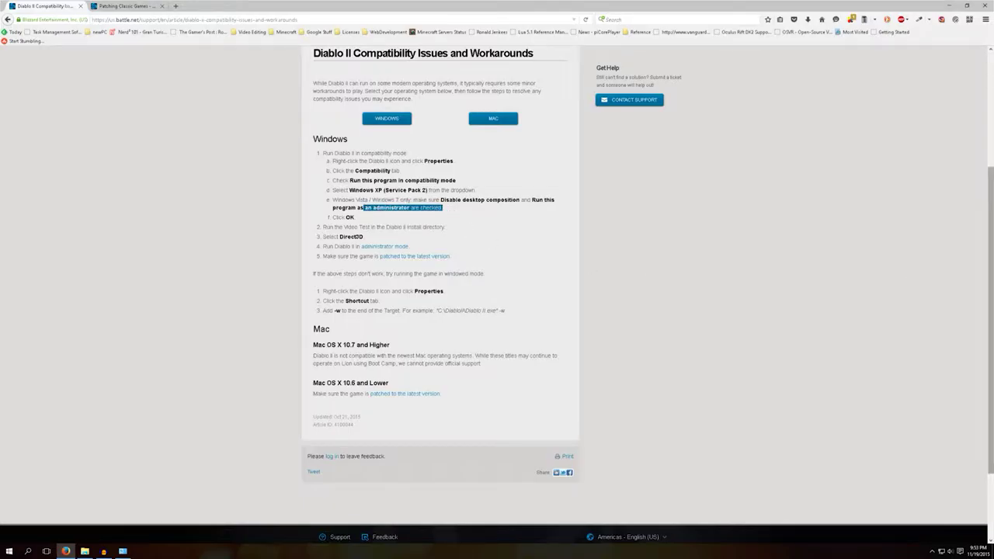
Step: Set Diablo II.exe in the Diablo II program folder to run as an administrator, and put the folder window away
key(alt+Tab)
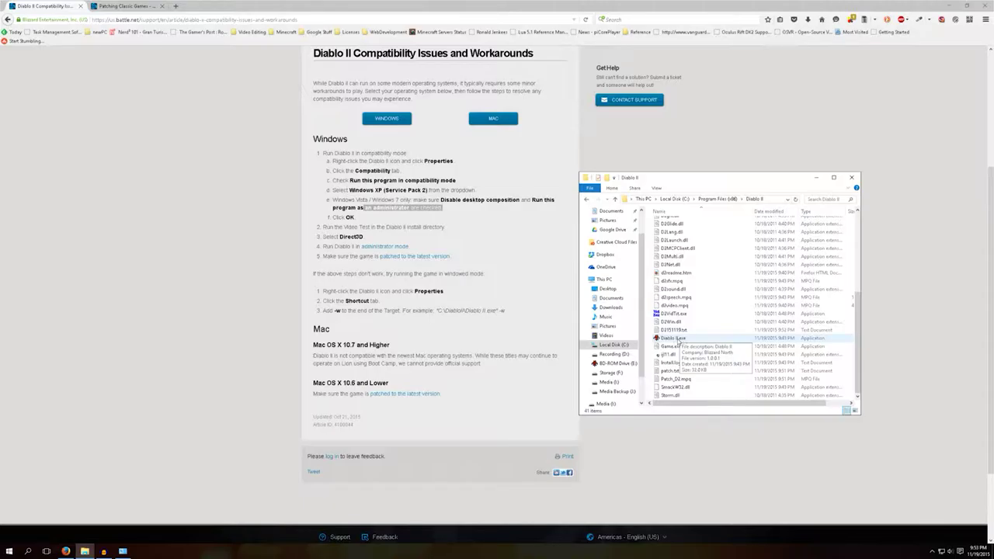
right_click(677, 339)
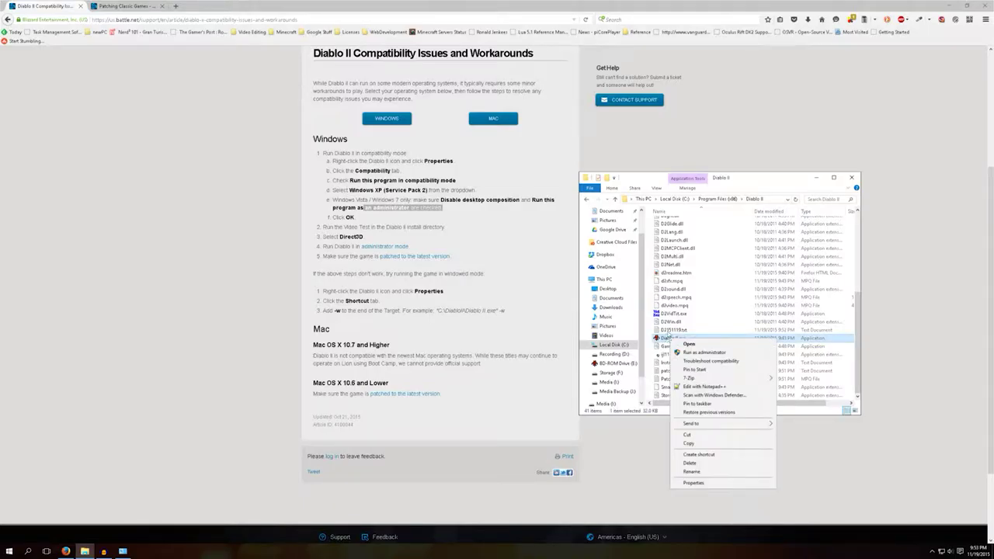
click(693, 482)
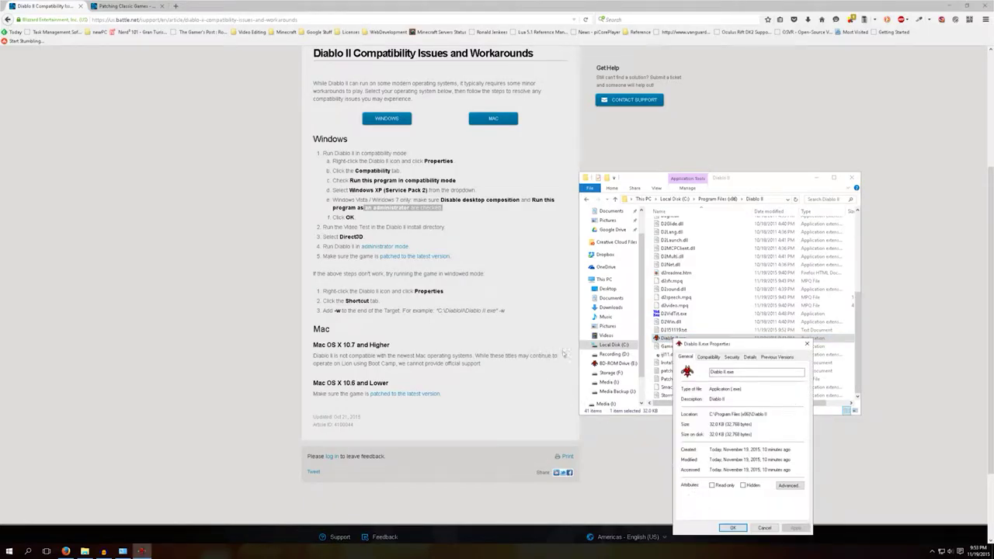
click(709, 357)
click(700, 482)
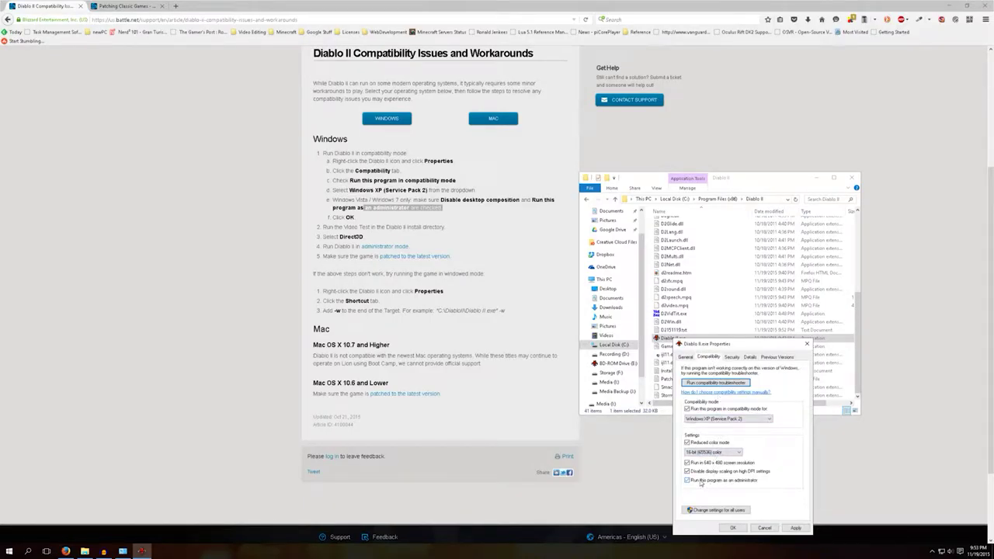
click(733, 527)
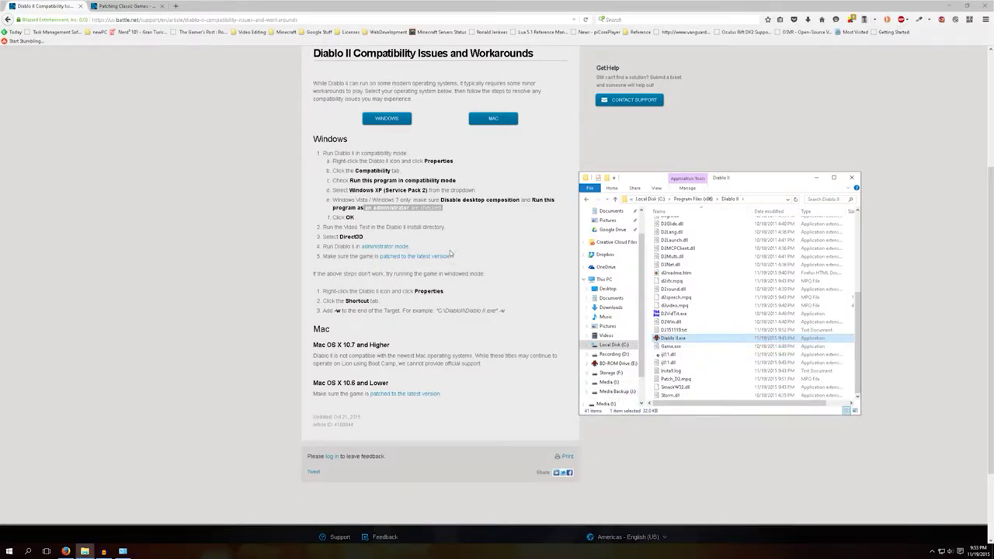
click(853, 177)
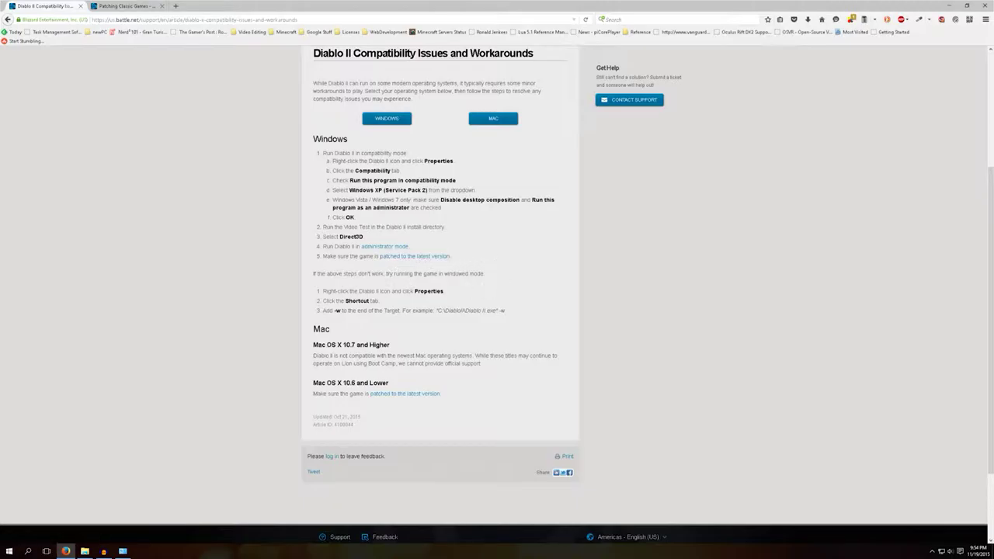
Step: Try to launch Diablo II.exe from its program folder, allowing it to make changes to the PC, and dismiss the exception message
click(125, 550)
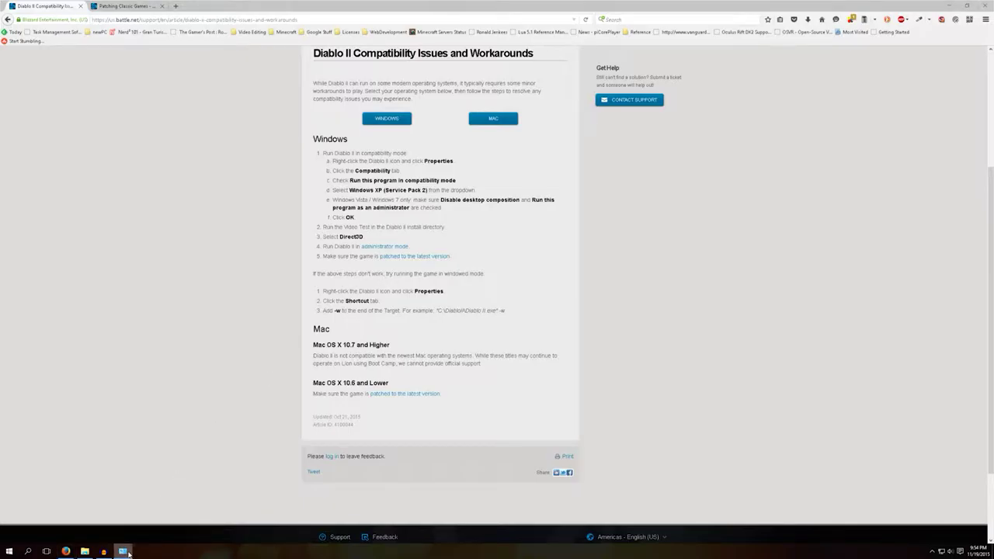
click(85, 551)
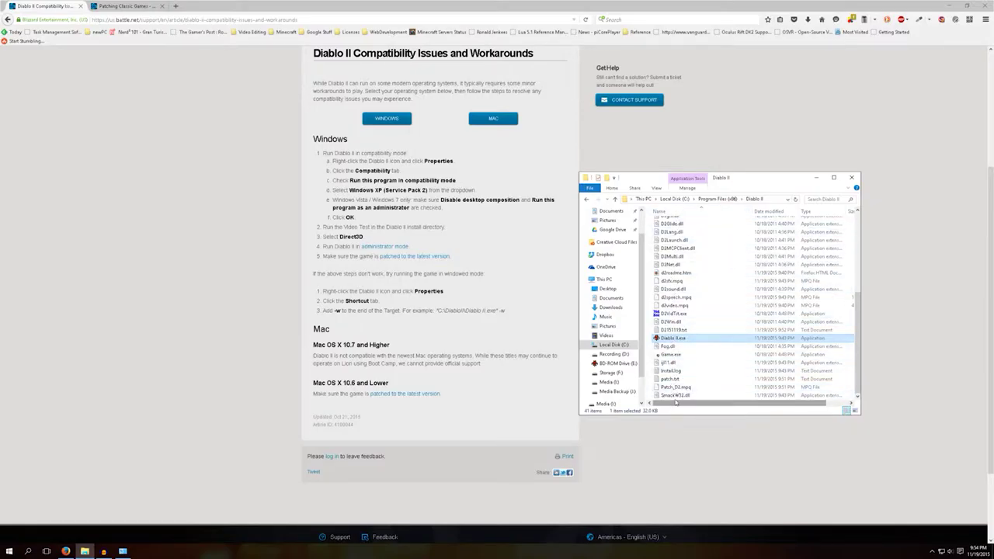
double_click(674, 338)
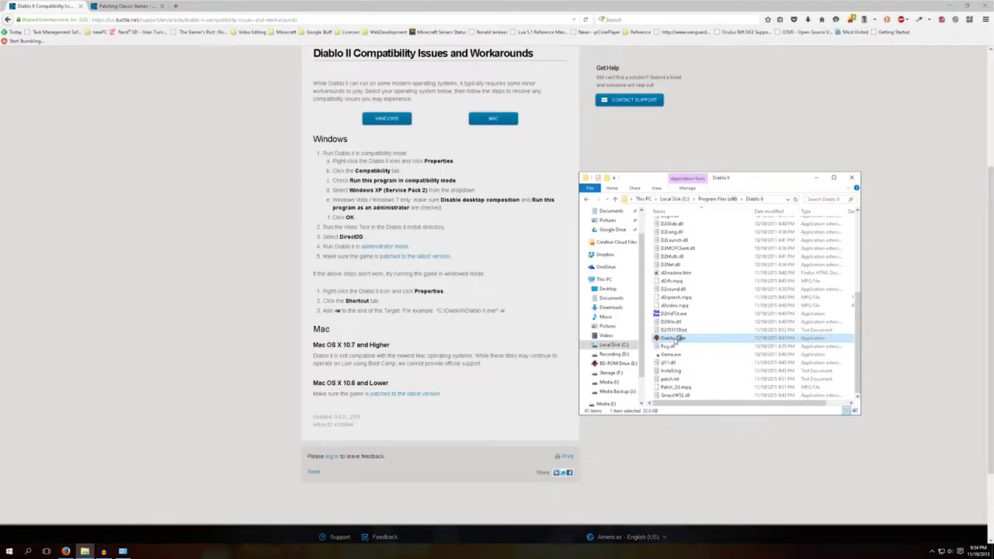
click(532, 291)
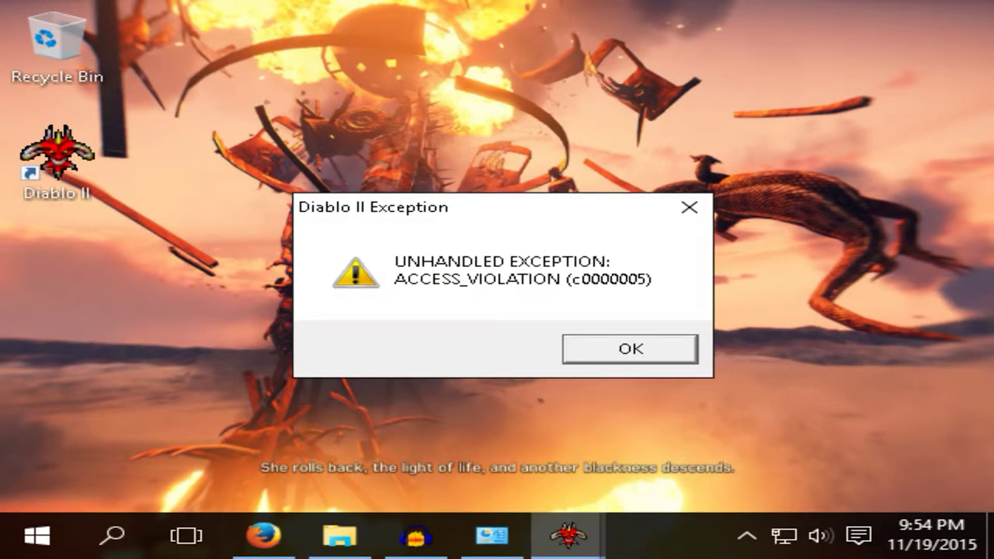
key(Return)
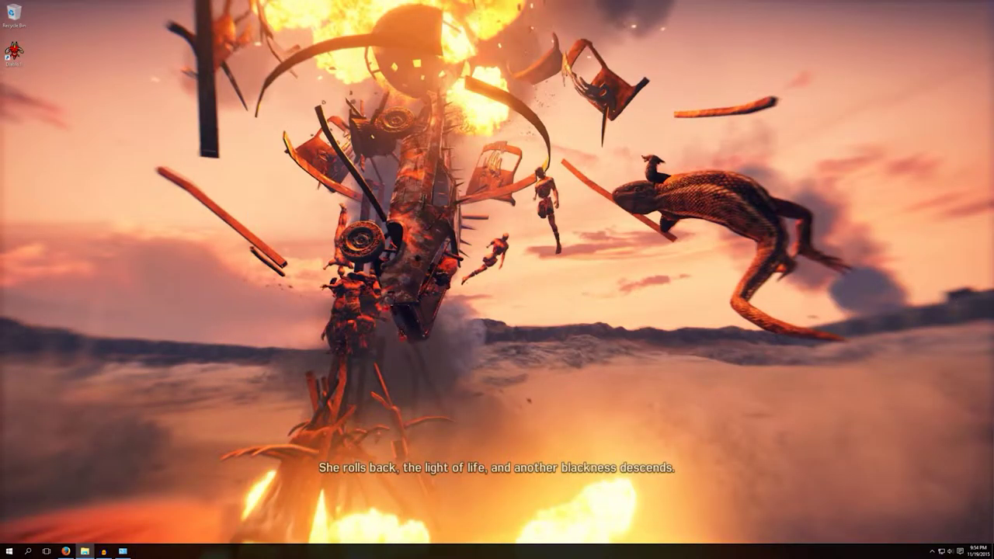
Step: Return to Blizzard's compatibility article in Firefox and read the windowed-mode instructions, highlighting the -w option and its example target
click(65, 551)
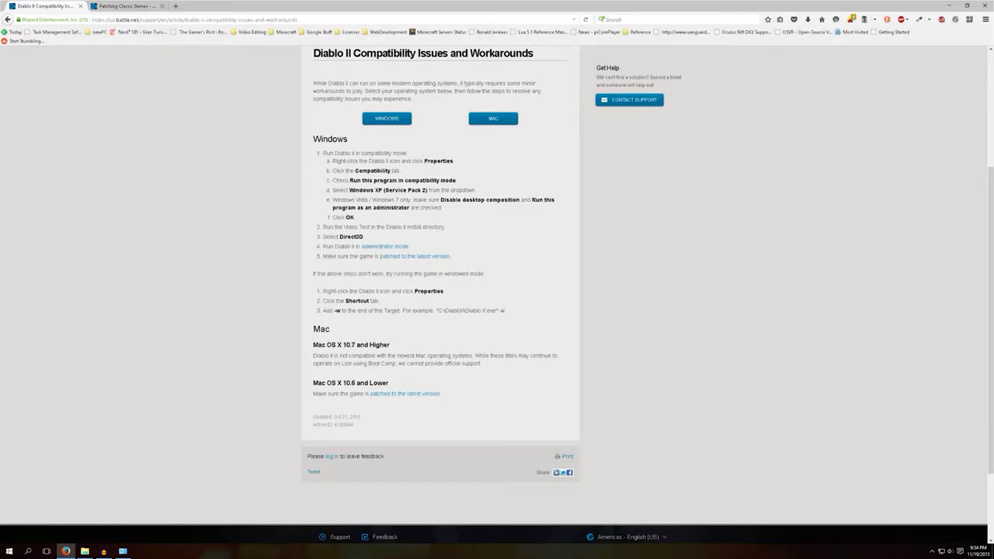
click(84, 550)
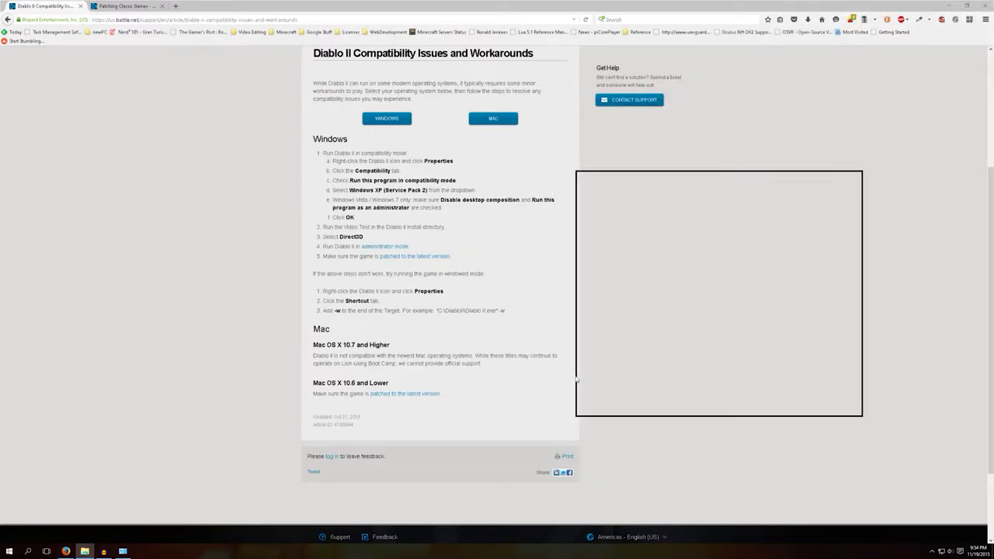
click(776, 122)
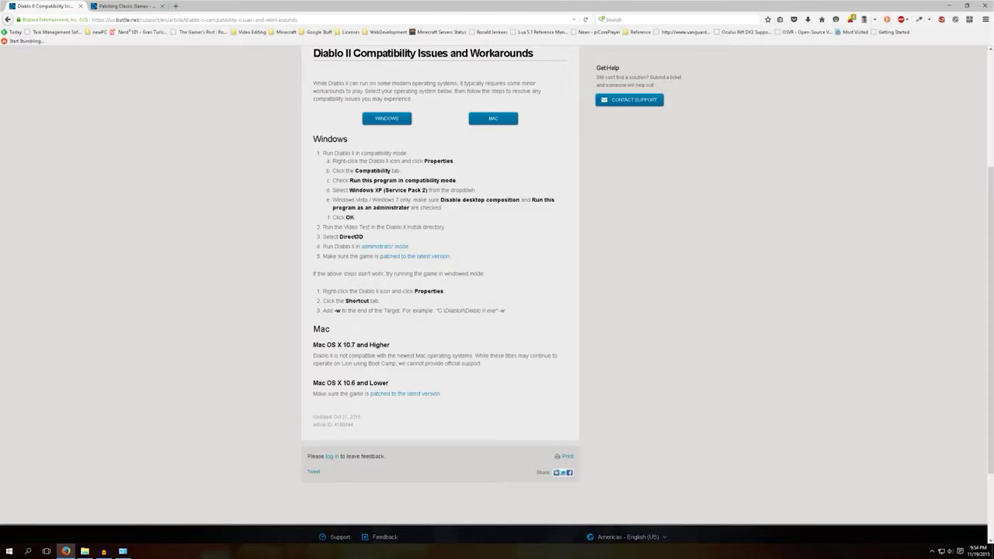
drag(485, 273, 395, 273)
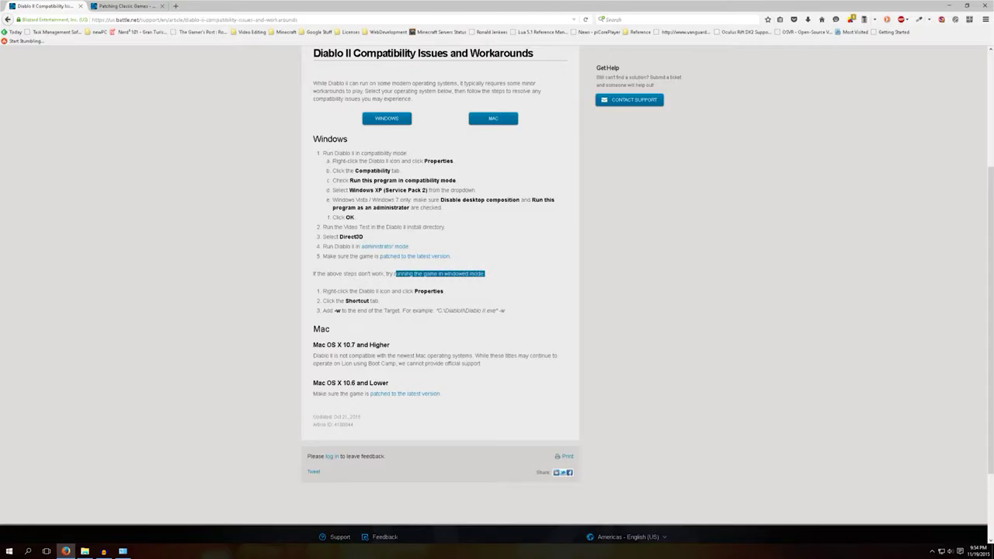
click(498, 283)
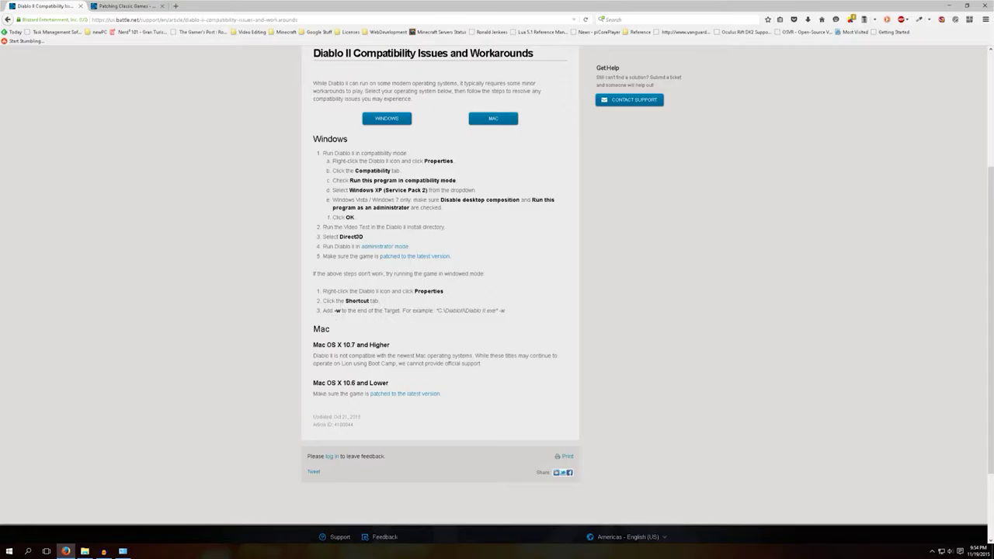
drag(334, 310, 374, 310)
drag(435, 310, 516, 312)
click(513, 315)
Step: Add -w to the end of the desktop Diablo II shortcut's target and grant administrator permission for the change
click(949, 6)
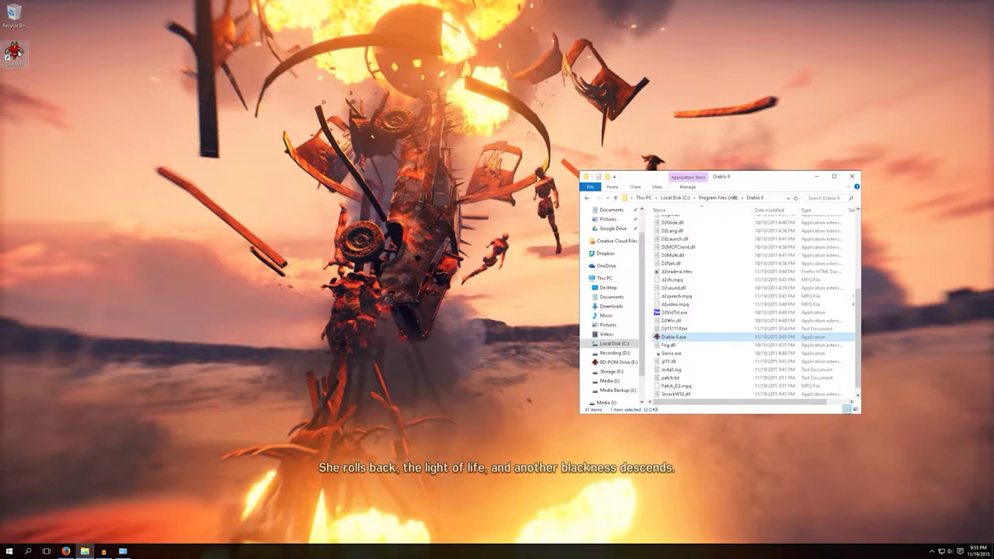
right_click(15, 43)
click(77, 210)
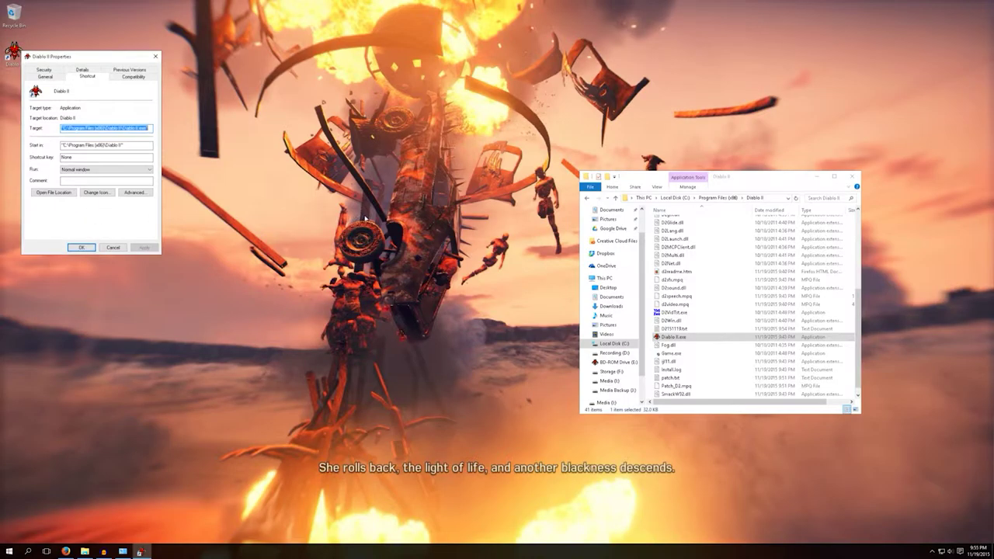
click(150, 127)
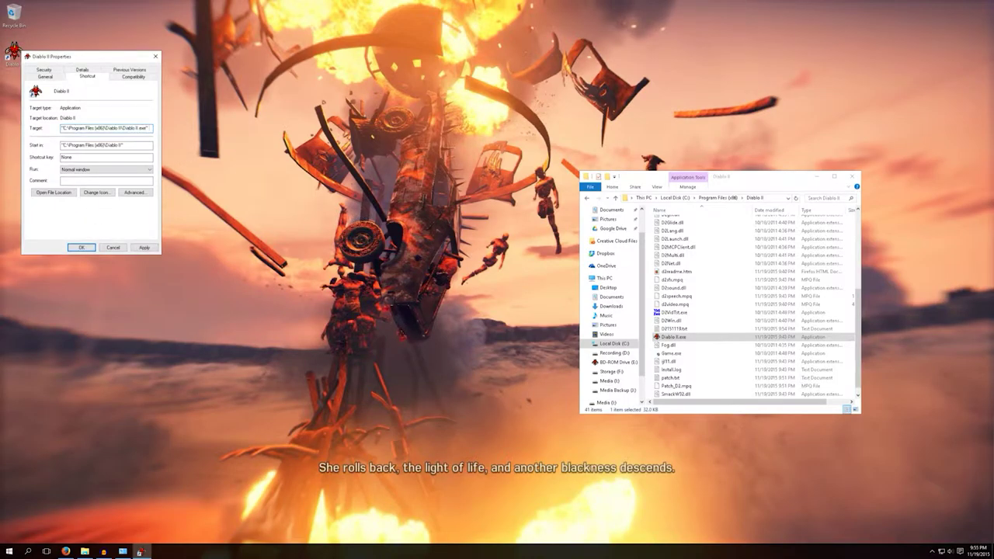
text(-w)
click(84, 247)
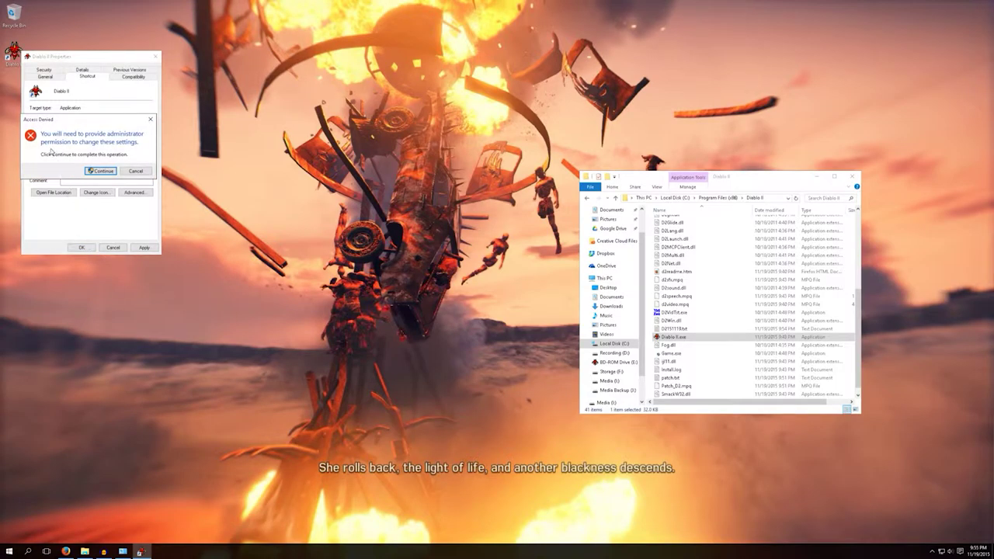
click(101, 170)
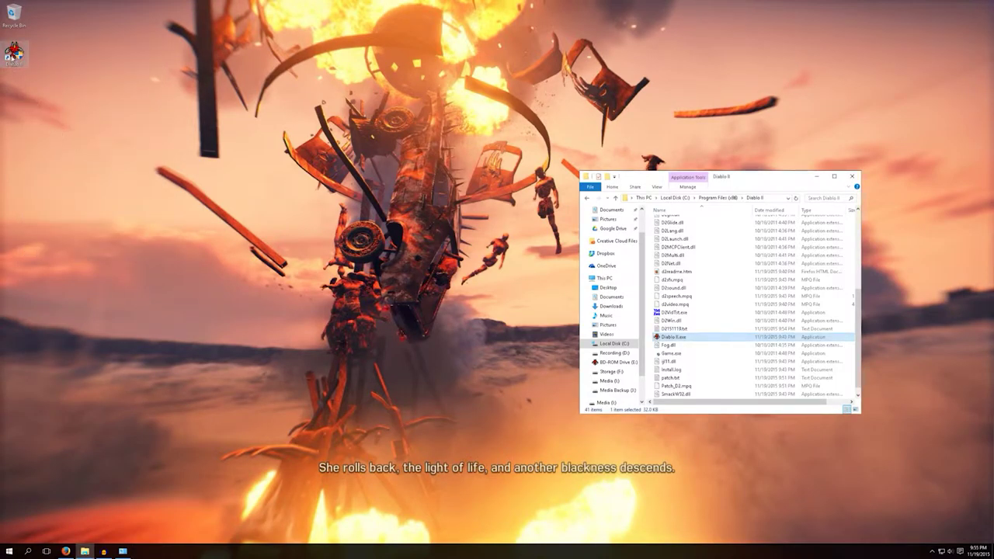
Step: Launch Diablo II from the desktop shortcut, allow it to make changes to the PC, and start a single-player game
double_click(14, 54)
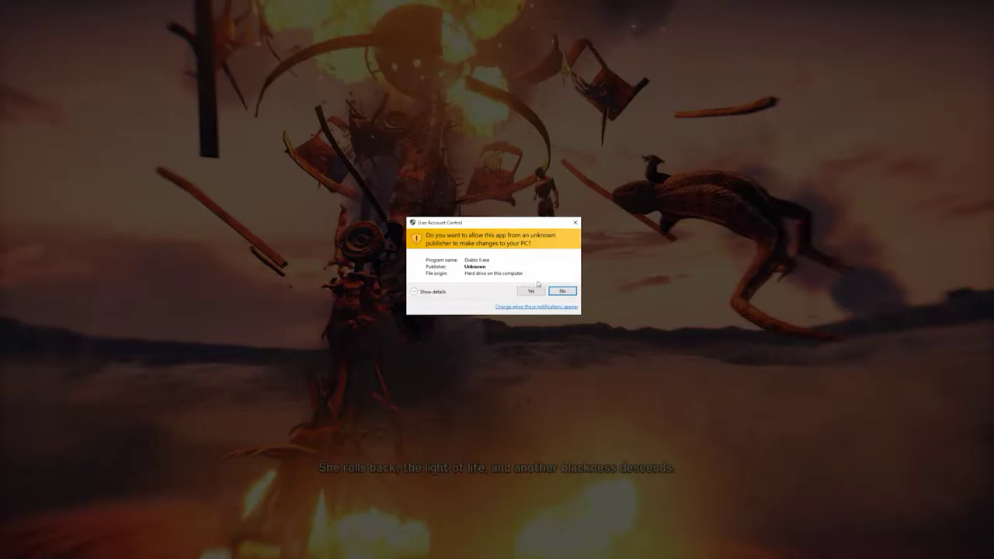
click(531, 290)
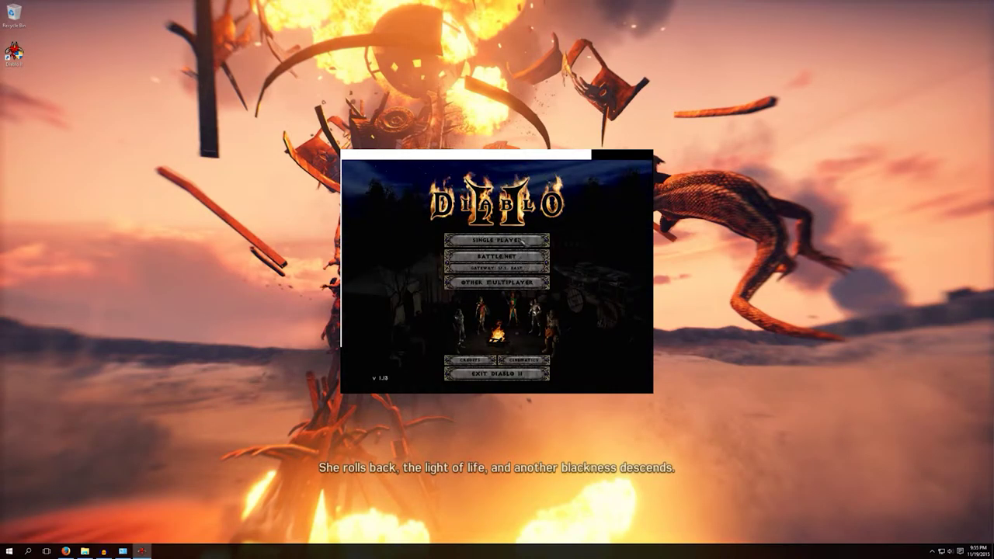
click(496, 240)
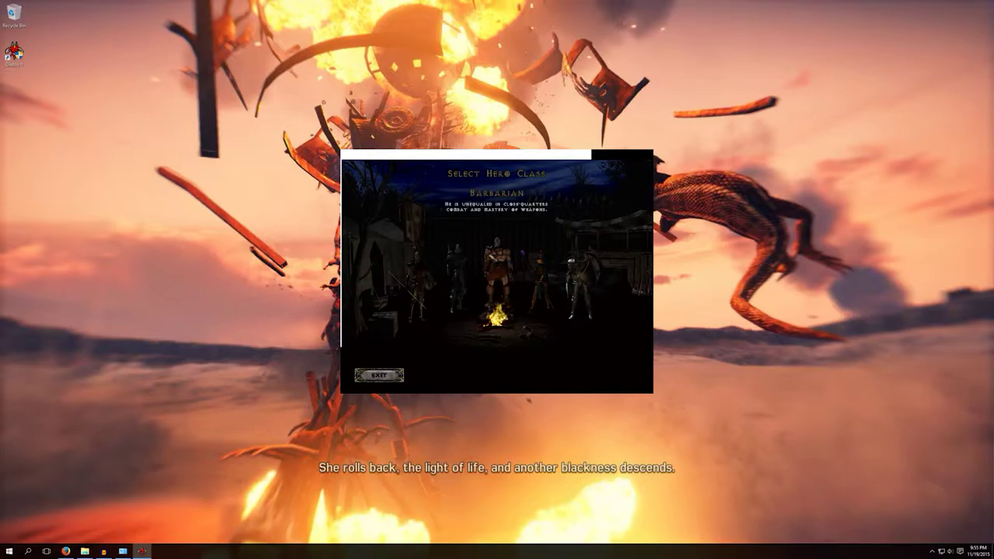
Step: Create a Barbarian character named Chronno, leaving Hardcore off, and enter the game
click(496, 256)
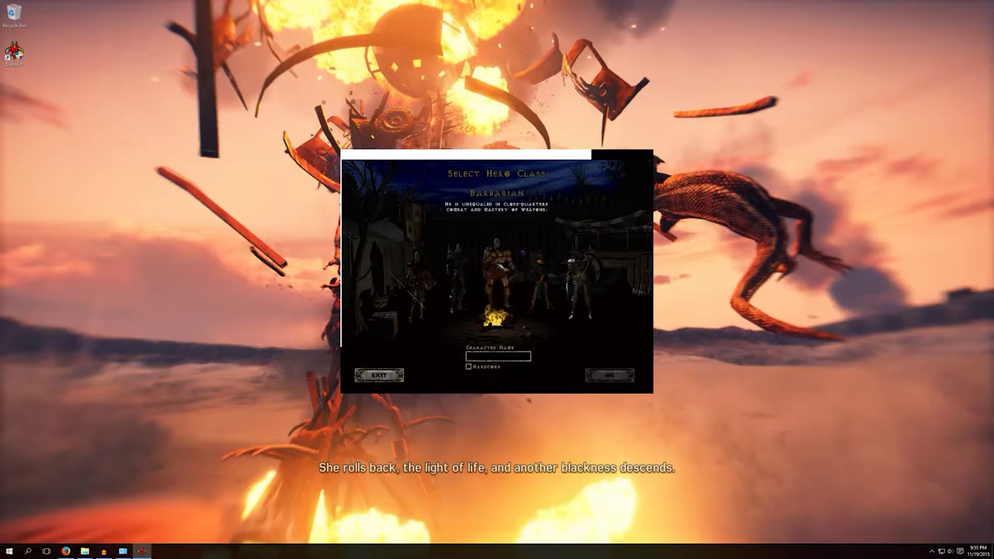
text(Chronno)
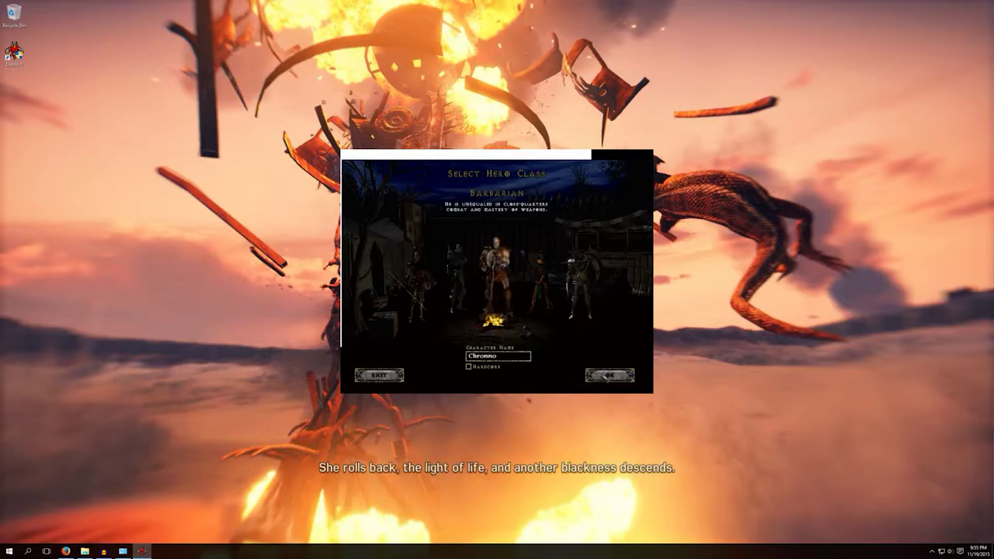
click(603, 377)
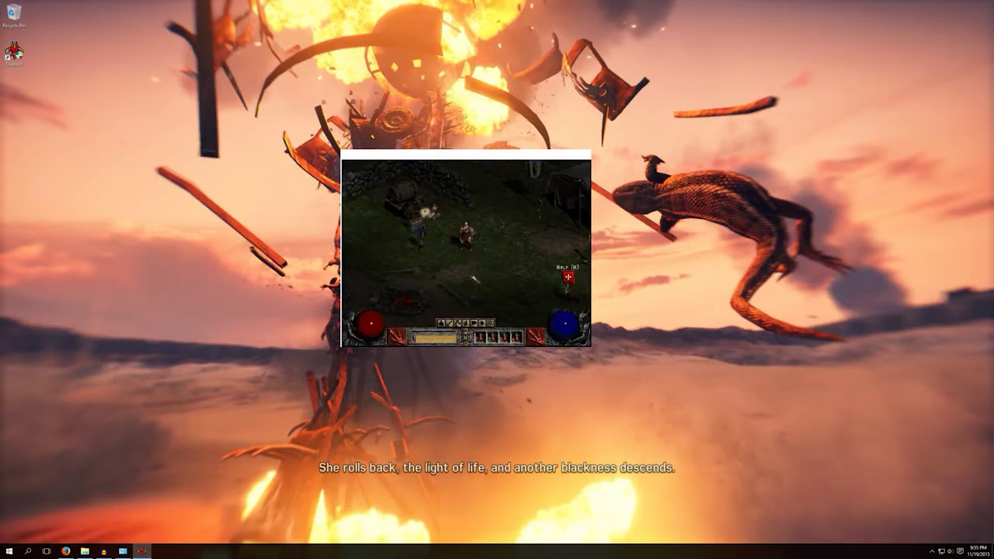
Step: Walk the Barbarian around the camp to test how the game plays in windowed mode
click(505, 269)
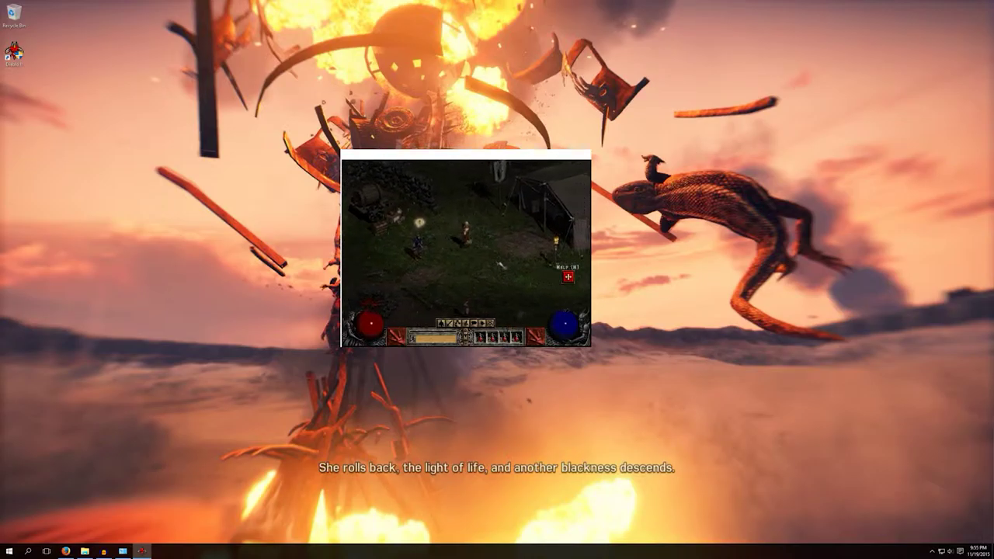
click(466, 187)
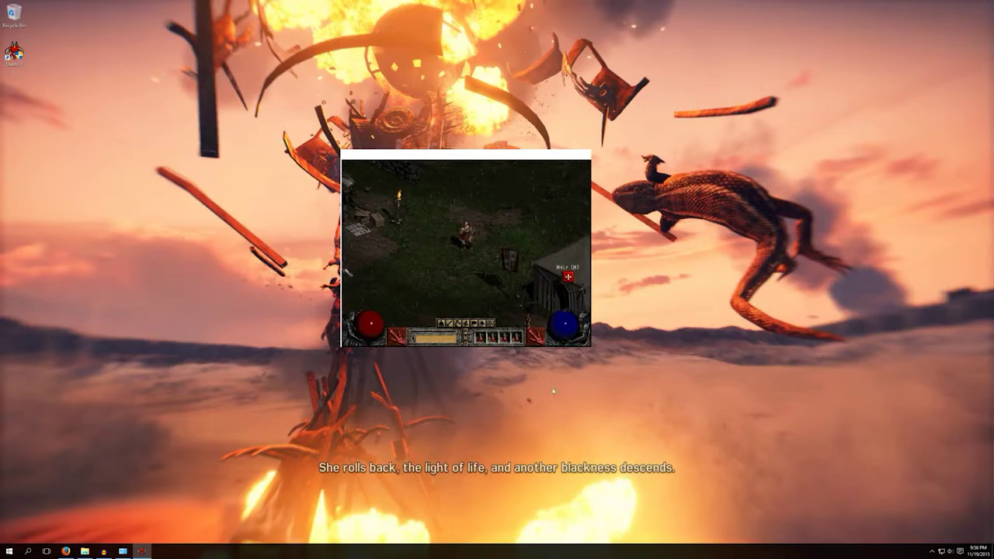
click(660, 241)
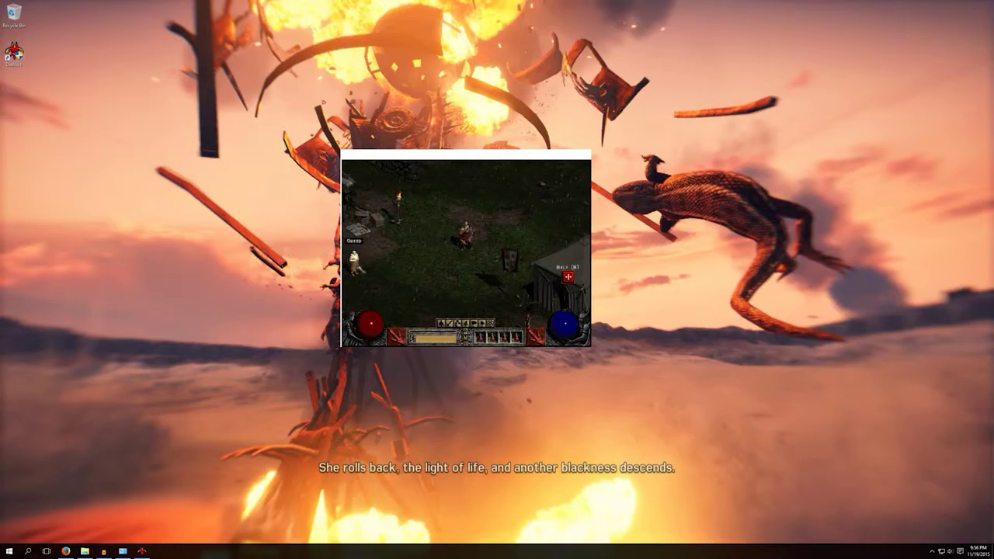
click(465, 264)
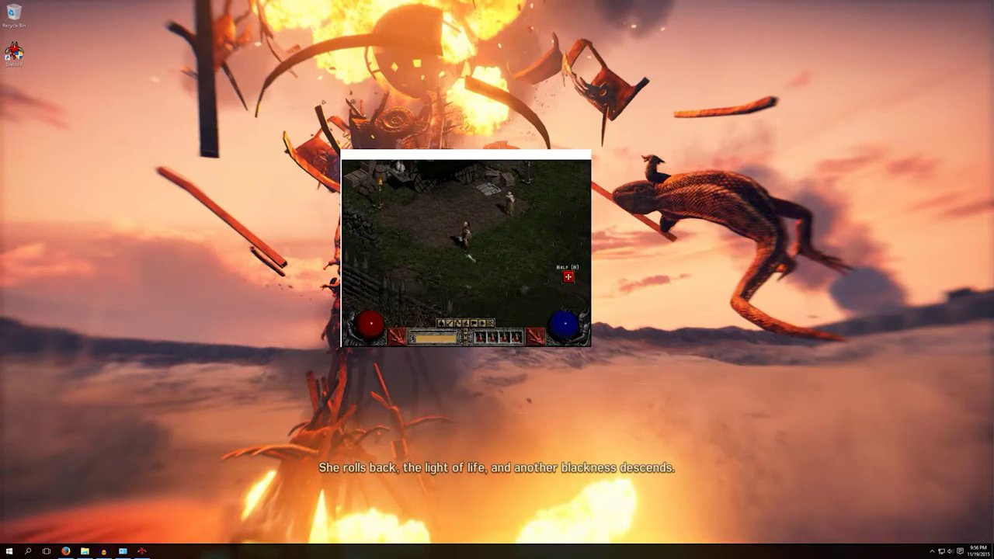
click(510, 247)
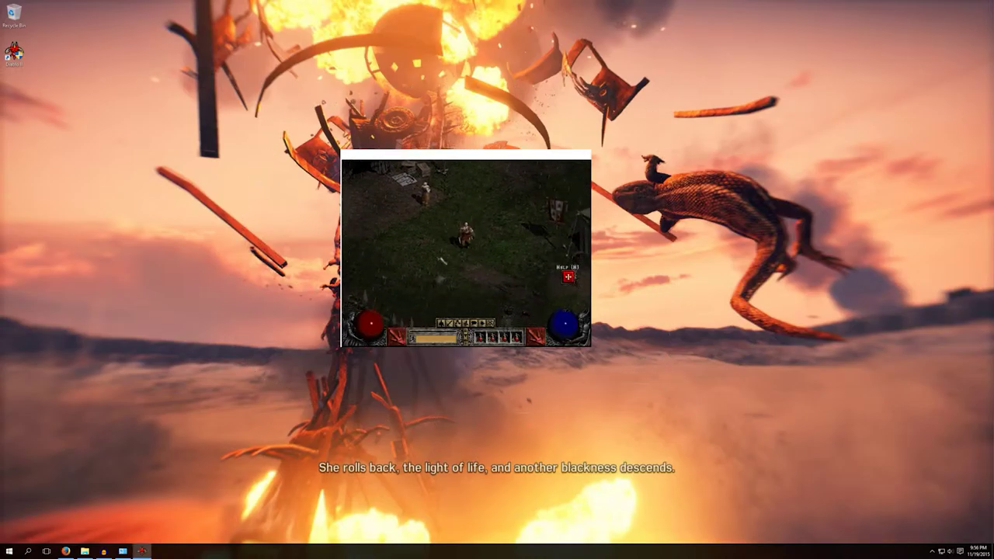